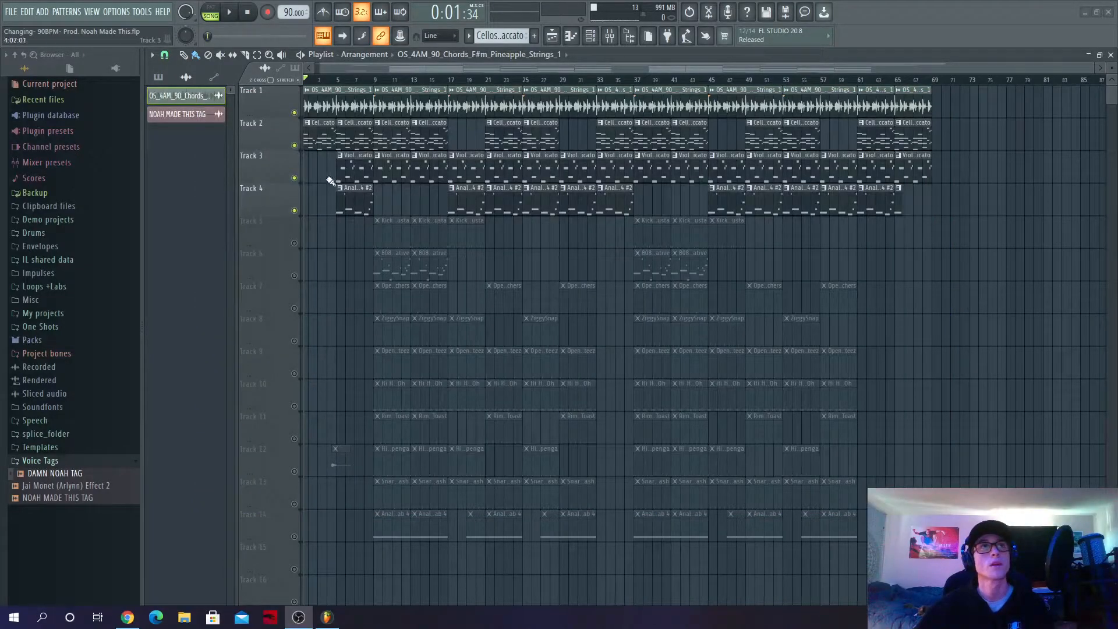
Step: Solo Track 1, the OS_4AM_90 chords strings loop, in the playlist and play the arrangement from the start
{"action": "right_click", "coordinate": [295, 113]}
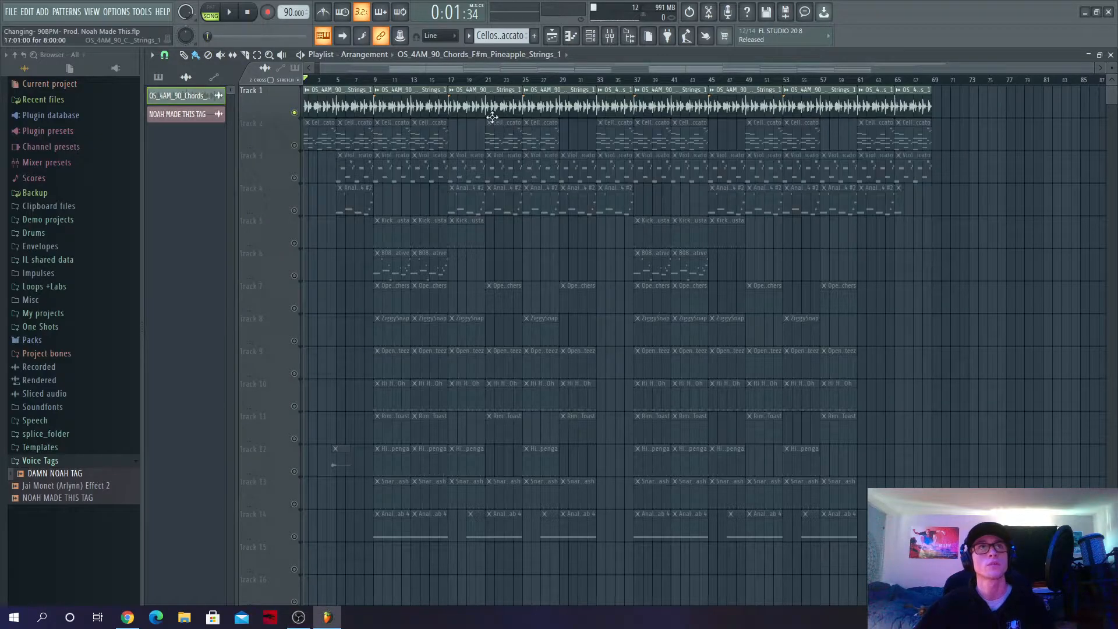
{"action": "scroll", "coordinate": [492, 117], "scroll_direction": "up", "scroll_amount": 5}
{"action": "scroll", "coordinate": [487, 117], "scroll_direction": "up", "scroll_amount": 2}
{"action": "scroll", "coordinate": [486, 119], "scroll_direction": "down", "scroll_amount": 4}
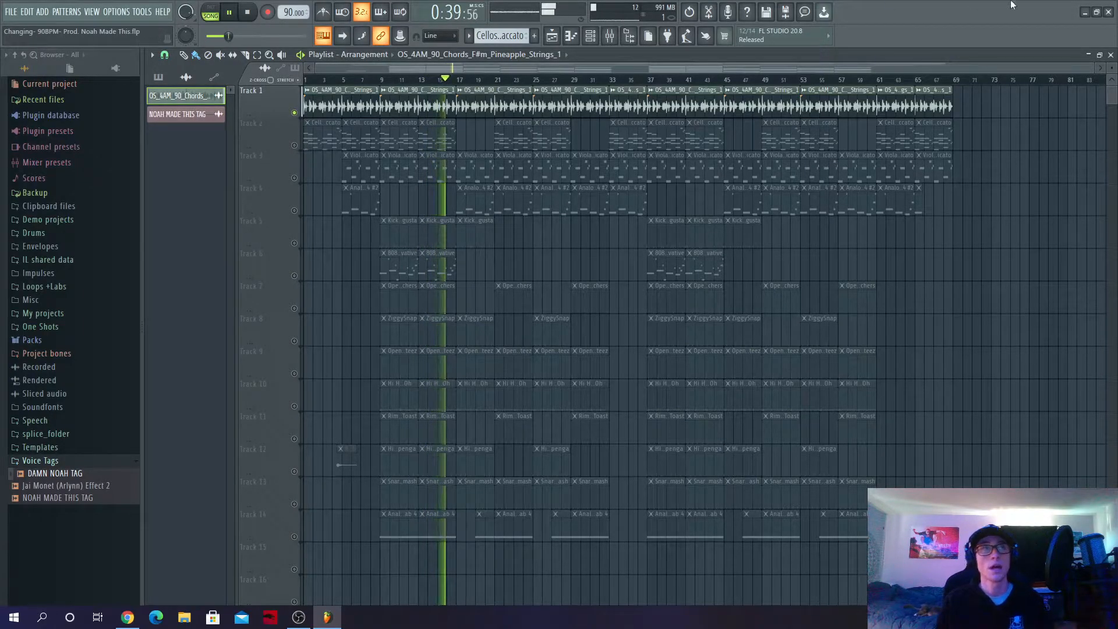
Step: Unmute Track 2 with the Cellos Staccato clips and restart playback from the beginning of the arrangement
{"action": "left_click", "coordinate": [294, 145]}
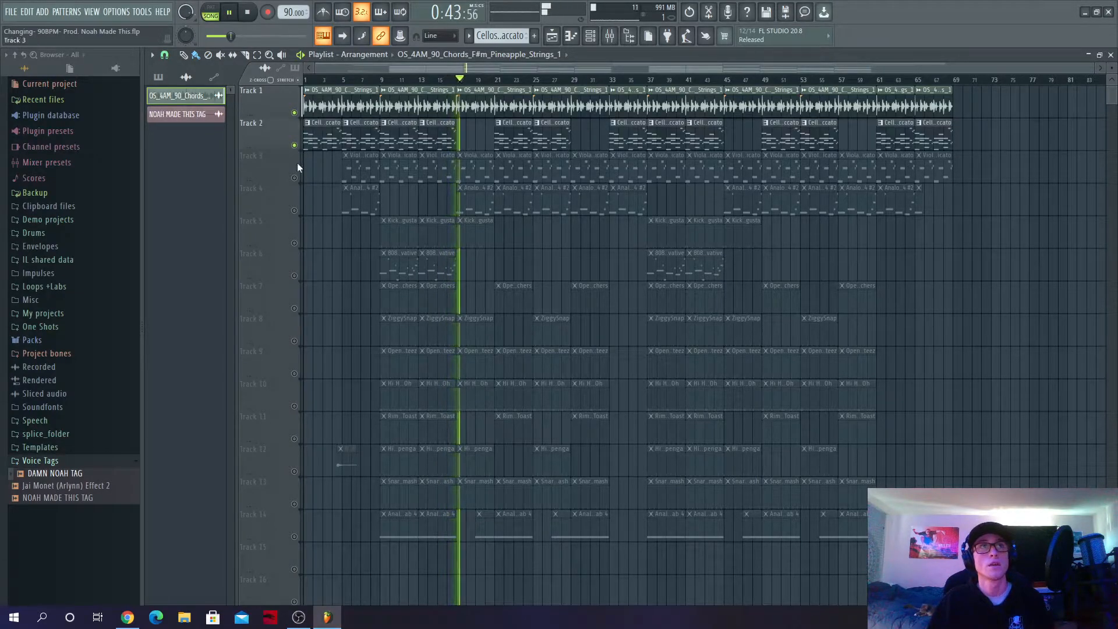
{"action": "left_click", "coordinate": [312, 85]}
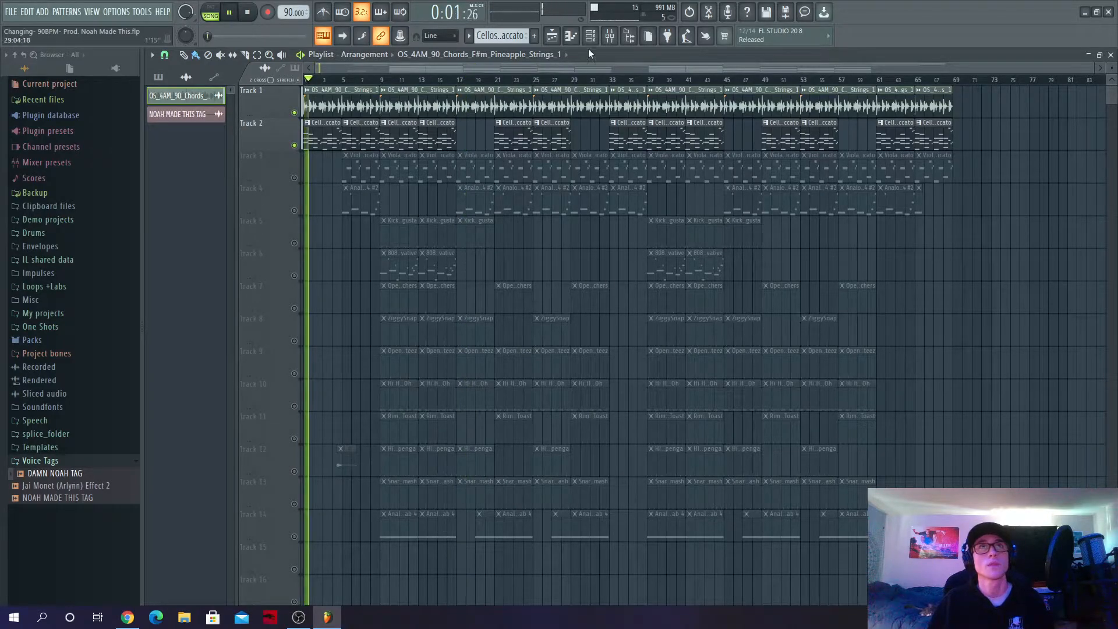
Step: Set the Channel rack filter to All and switch the playlist's clip picker to patterns
{"action": "key", "text": "F6"}
{"action": "left_click", "coordinate": [313, 266]}
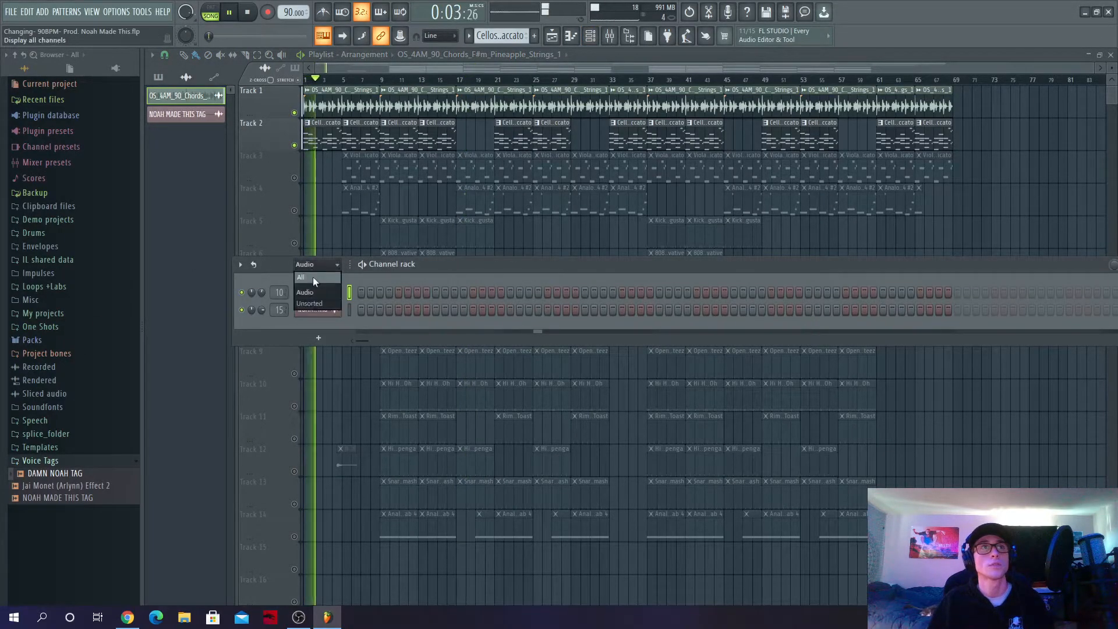
{"action": "left_click", "coordinate": [312, 277]}
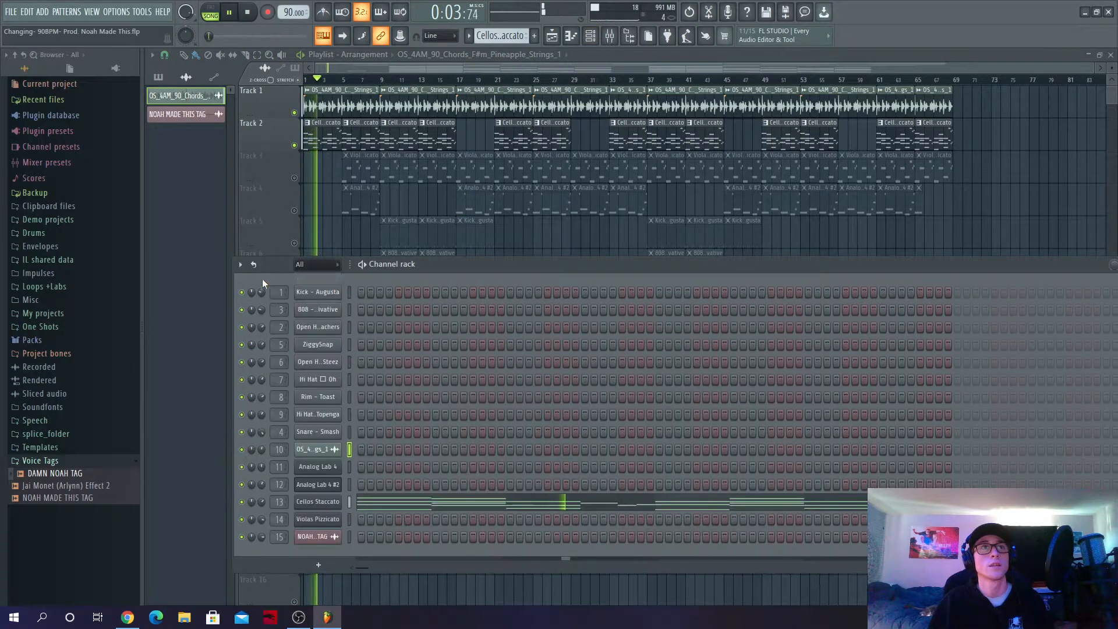
{"action": "left_click", "coordinate": [158, 77]}
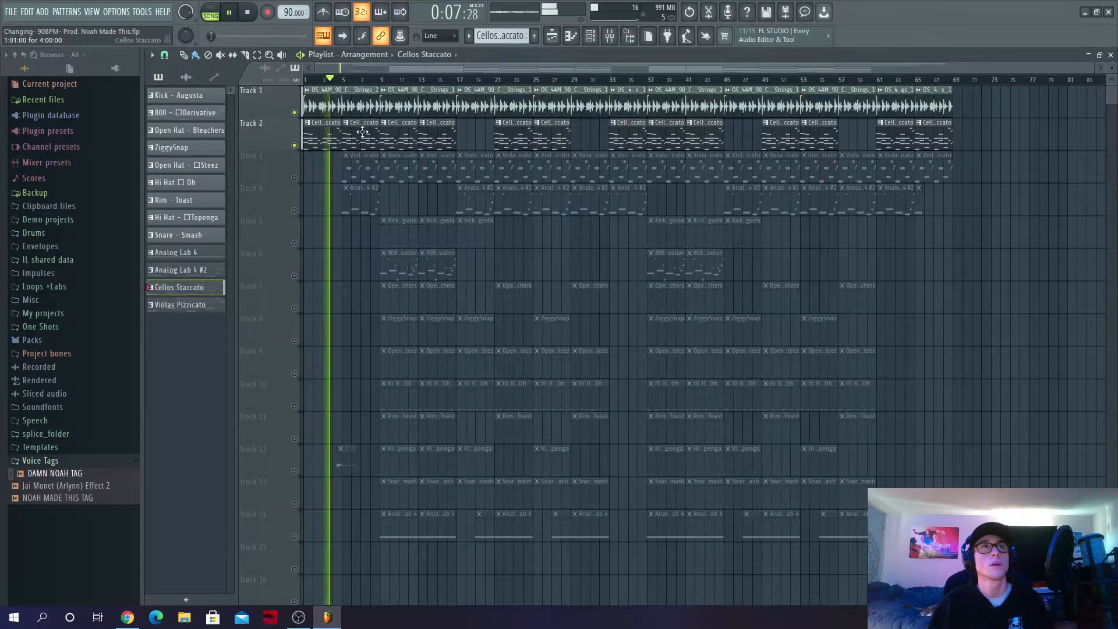
Step: View the FLEX instrument and its preset on the Cellos Staccato channel, and close it
{"action": "key", "text": "F6"}
{"action": "right_click", "coordinate": [314, 502]}
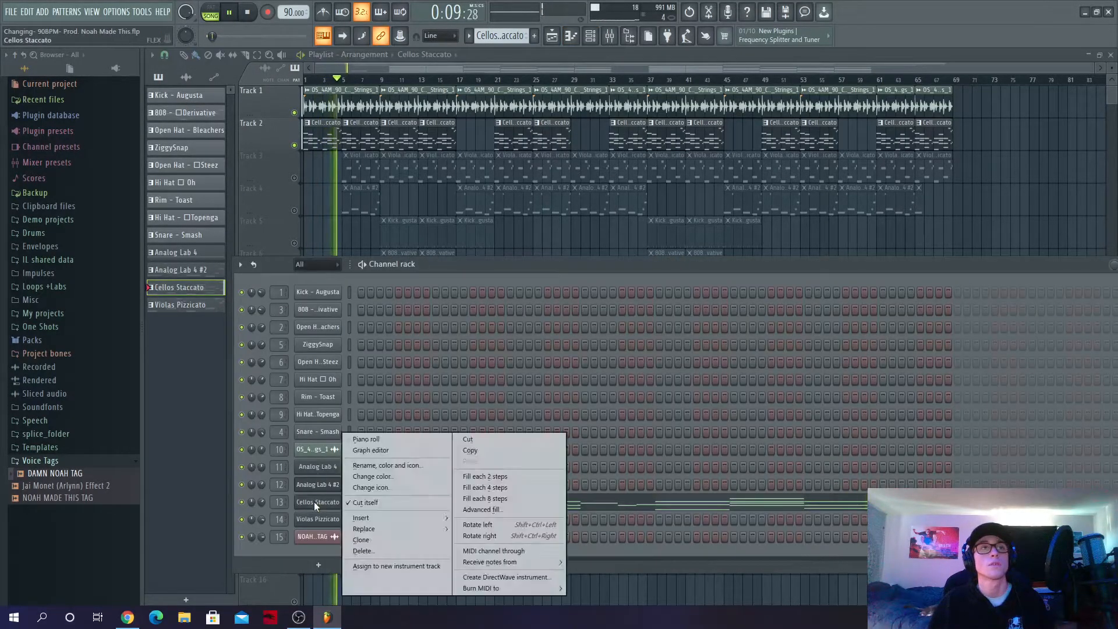
{"action": "left_click", "coordinate": [326, 501]}
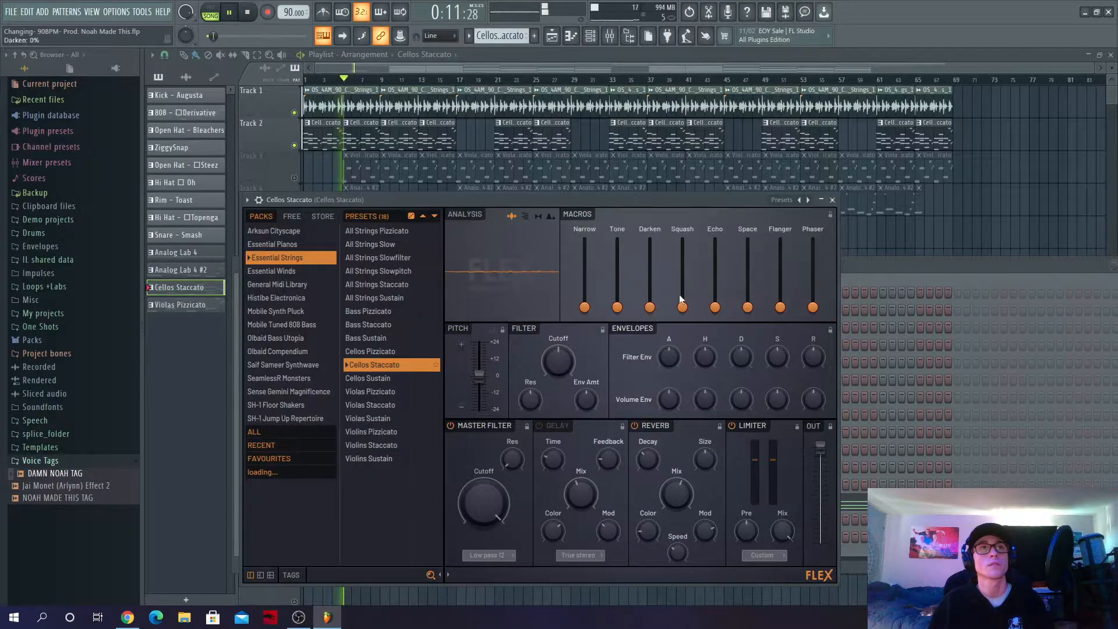
{"action": "left_click", "coordinate": [832, 200]}
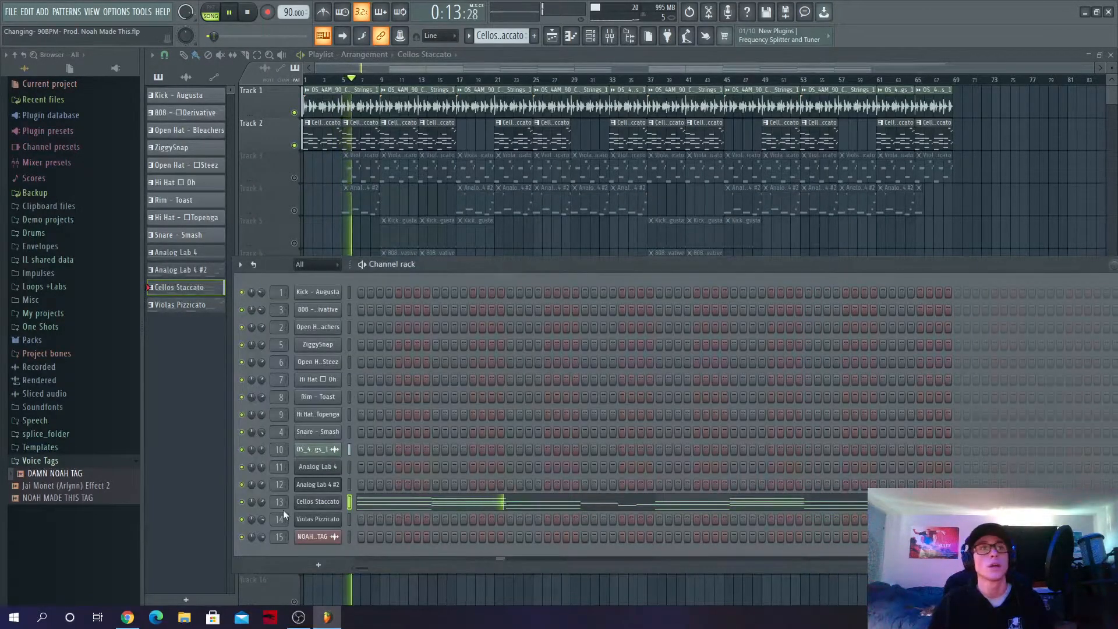
Step: Examine the Cellos Staccato notes in the piano roll
{"action": "right_click", "coordinate": [326, 502]}
{"action": "left_click", "coordinate": [397, 438]}
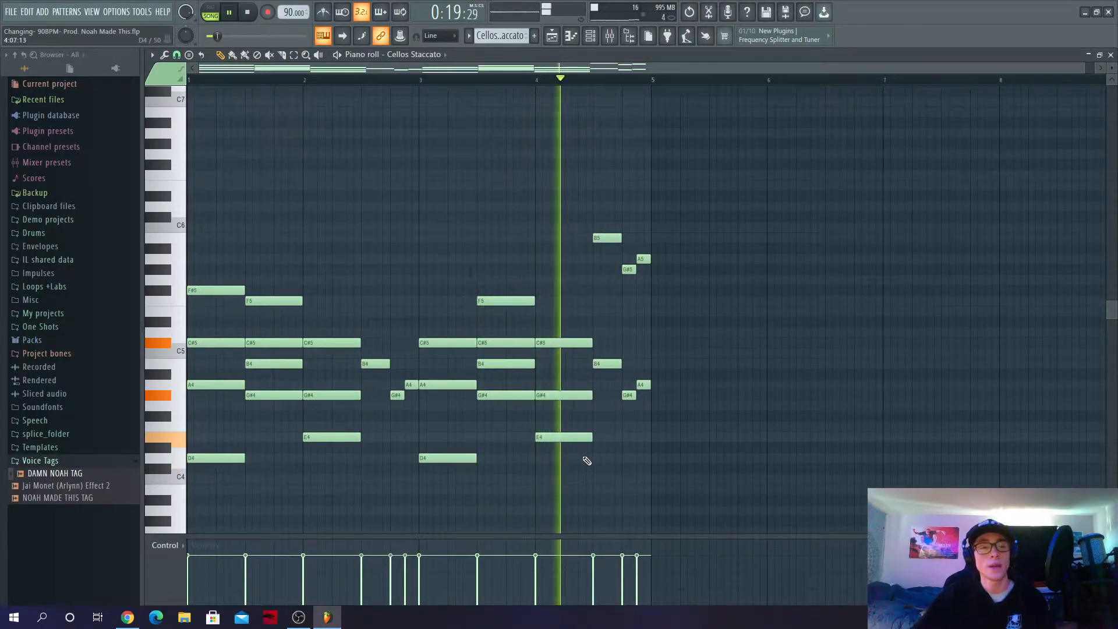
{"action": "scroll", "coordinate": [401, 298], "scroll_direction": "down", "scroll_amount": 1}
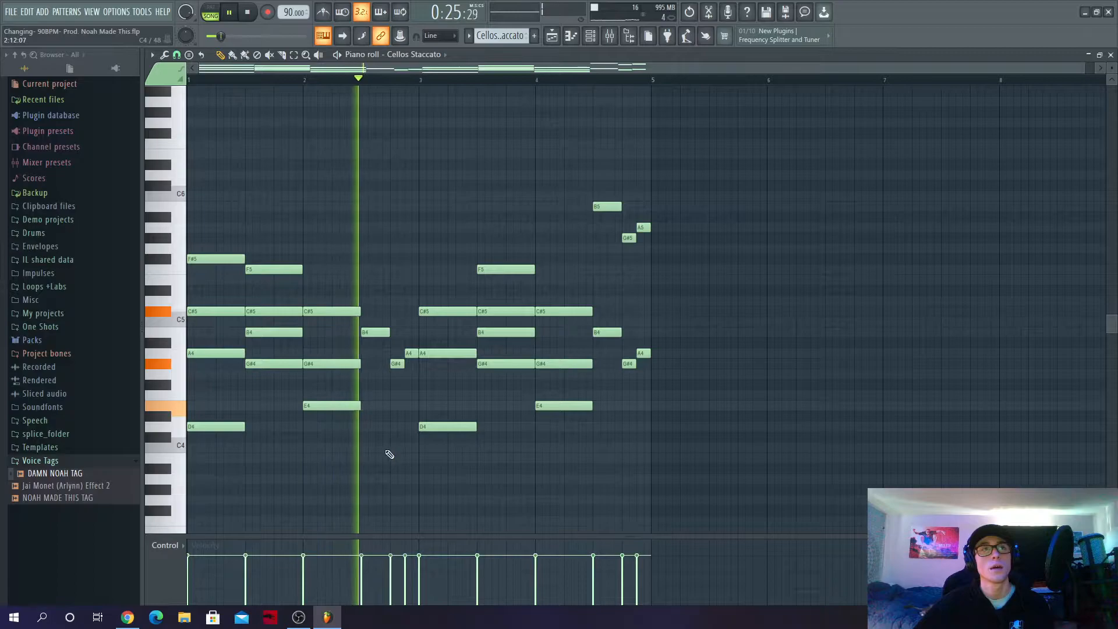
Step: Return to the playlist and unmute Track 3 with the Violas Pizzicato clips
{"action": "key", "text": "F5"}
{"action": "left_click", "coordinate": [294, 179]}
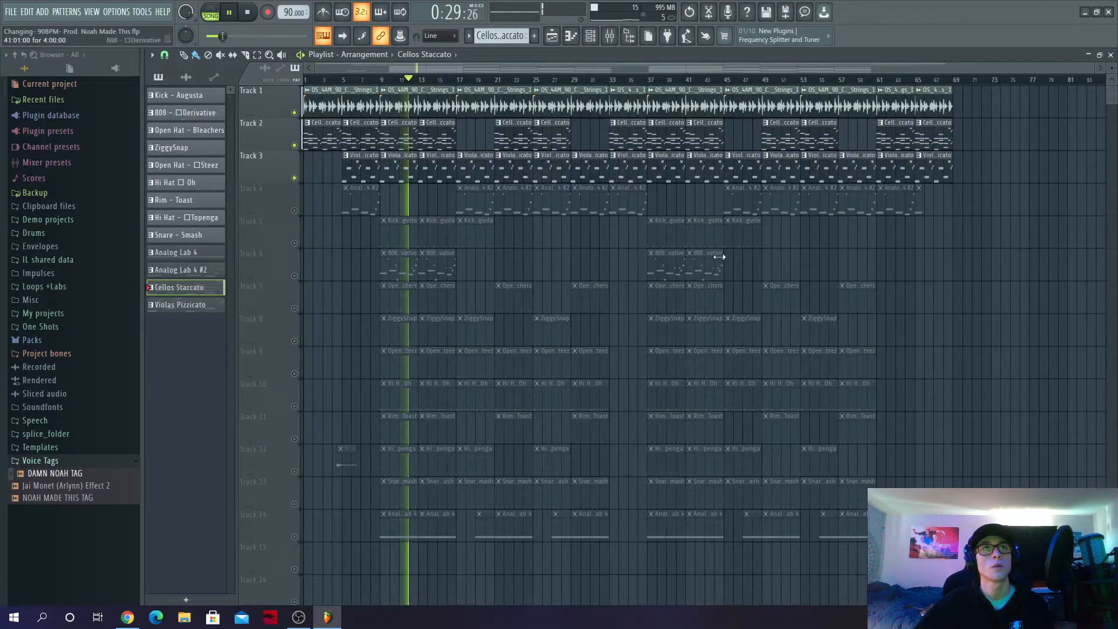
Step: Select the Violas Pizzicato pattern, examine its notes in the piano roll, and return to the playlist
{"action": "left_click", "coordinate": [601, 40]}
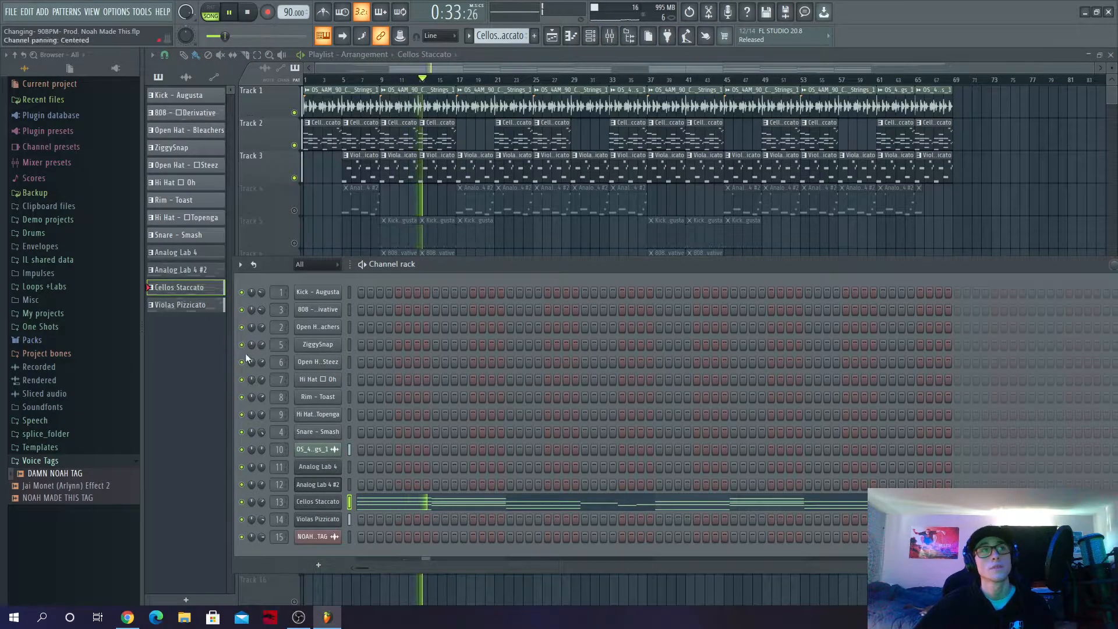
{"action": "left_click", "coordinate": [210, 308]}
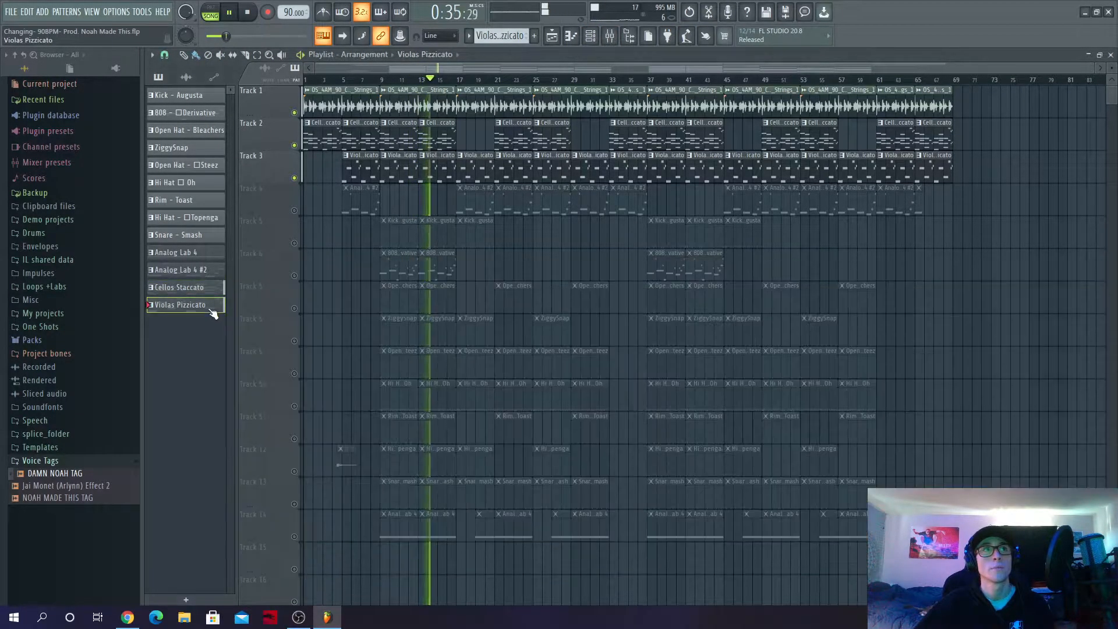
{"action": "left_click", "coordinate": [590, 37]}
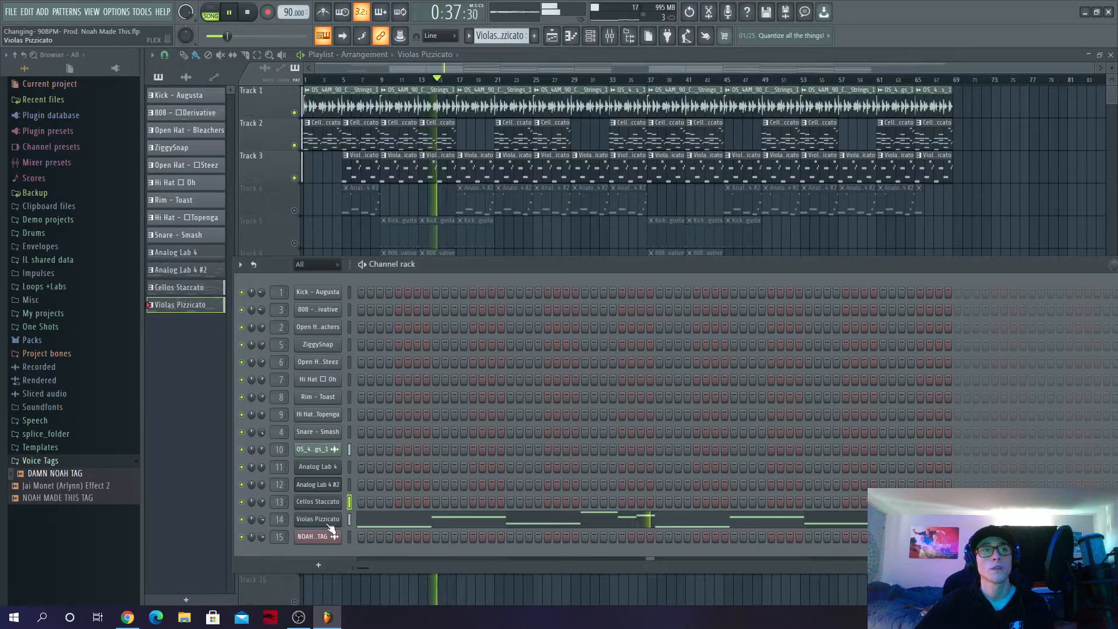
{"action": "right_click", "coordinate": [329, 523]}
{"action": "left_click", "coordinate": [384, 436]}
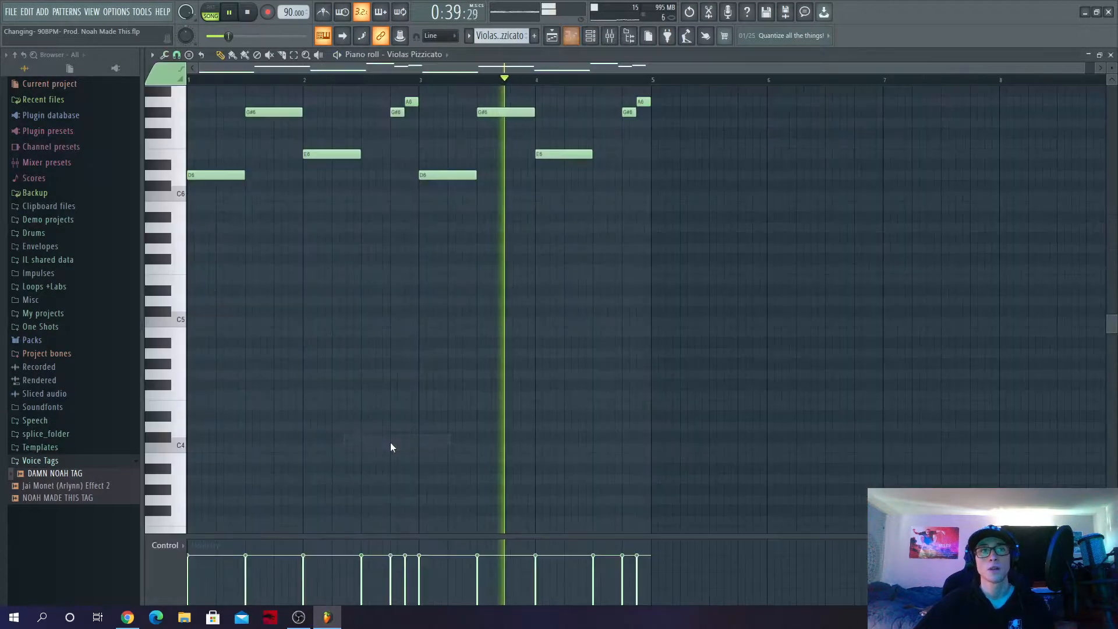
{"action": "scroll", "coordinate": [393, 409], "scroll_direction": "up", "scroll_amount": 5}
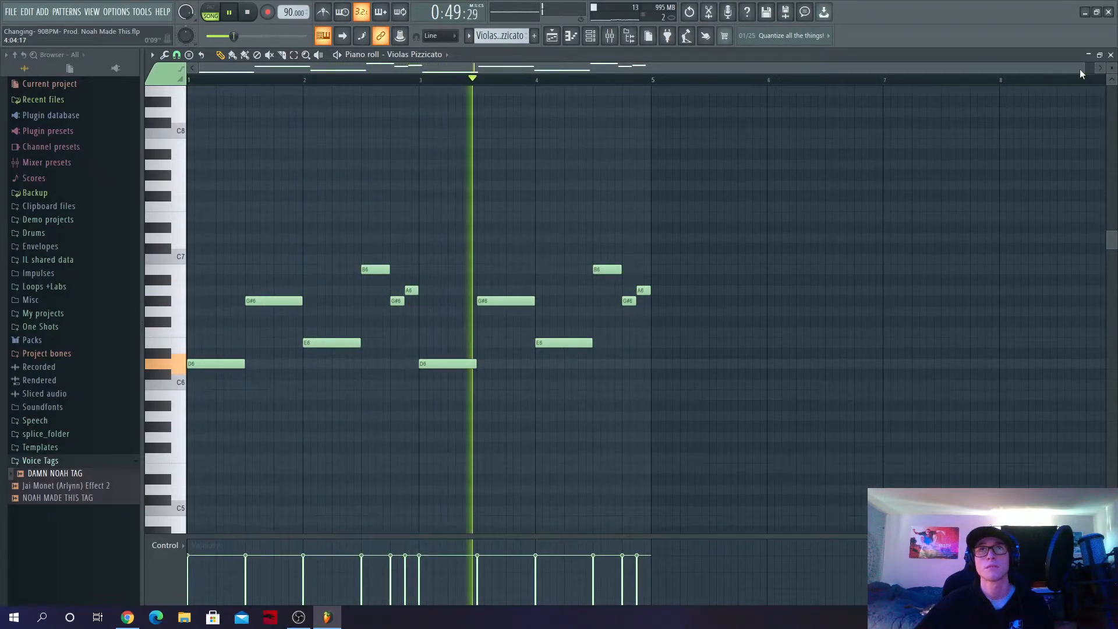
{"action": "left_click", "coordinate": [571, 37]}
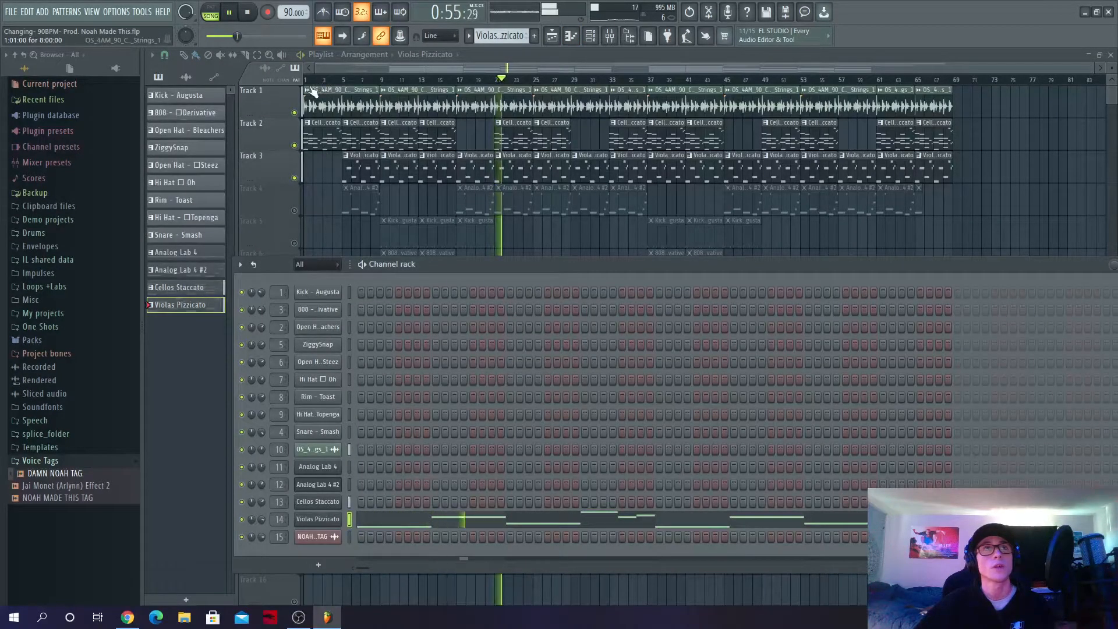
{"action": "key", "text": "F6"}
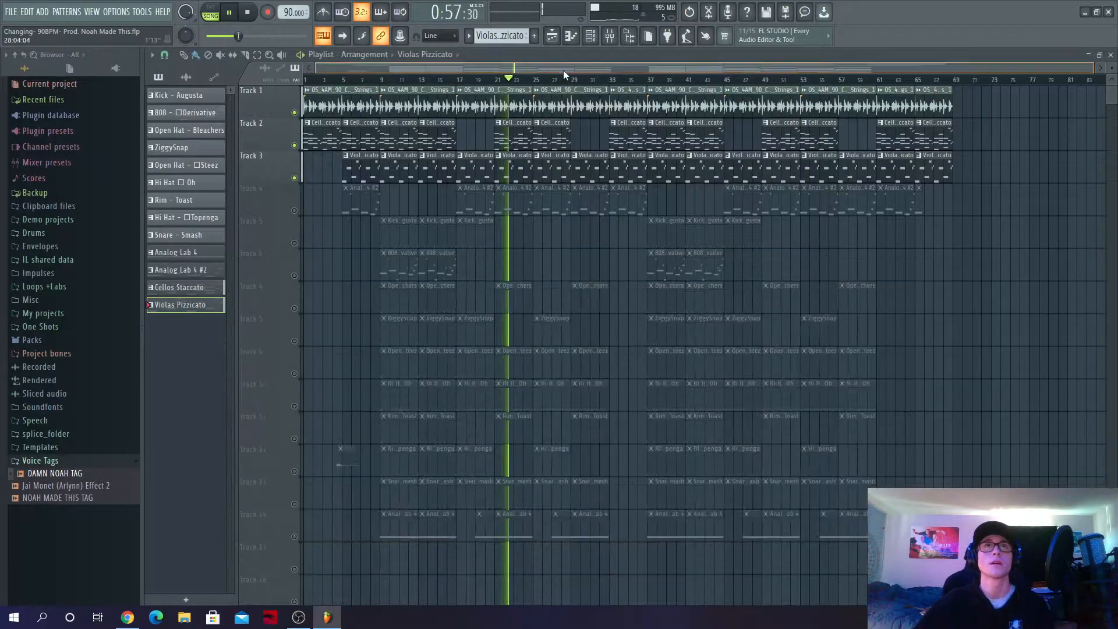
Step: Unmute Track 4 with the Analog Lab 4 #2 clips and replay the arrangement from about bar 5
{"action": "left_click", "coordinate": [345, 81]}
{"action": "left_click", "coordinate": [294, 210]}
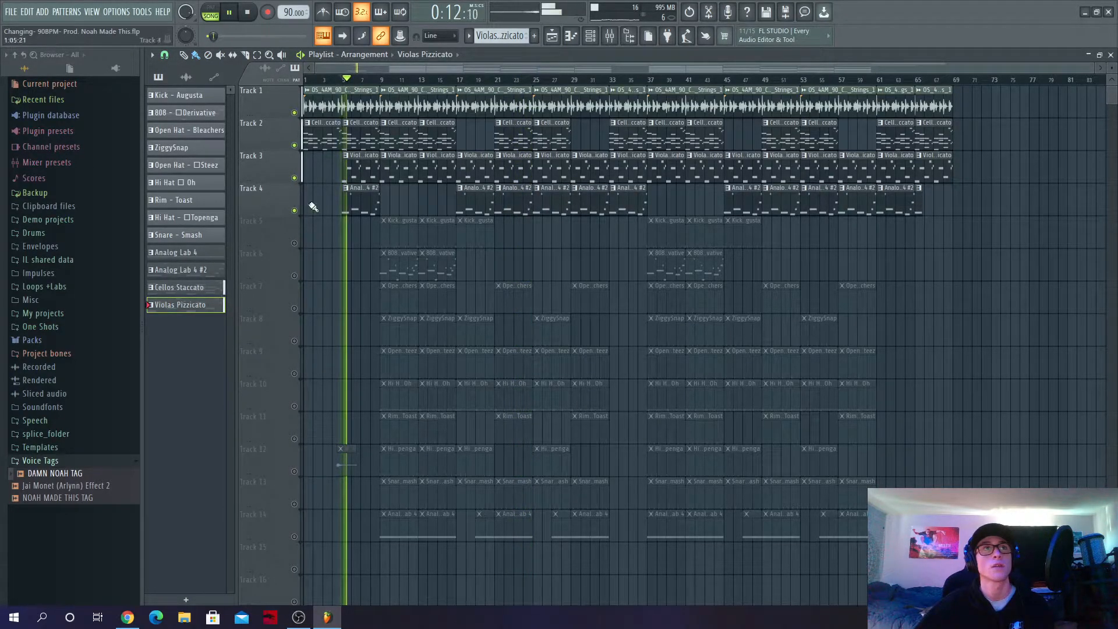
{"action": "left_click", "coordinate": [338, 83]}
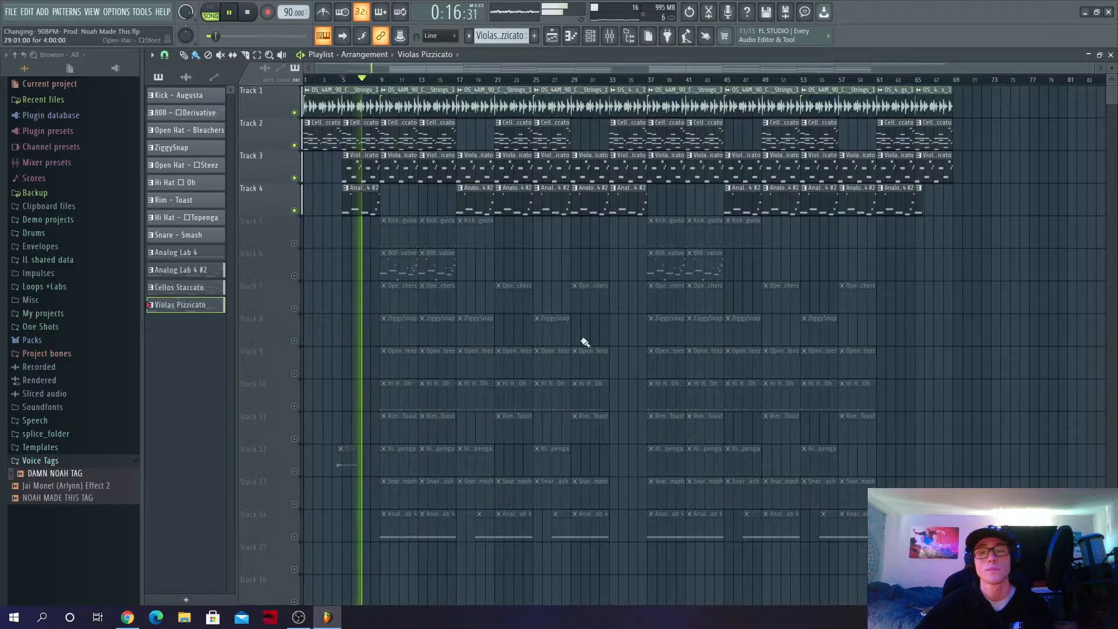
Step: Examine the Analog Lab 4 #2 notes in the piano roll and play that pattern on its own
{"action": "left_click", "coordinate": [369, 195]}
{"action": "left_click", "coordinate": [589, 35]}
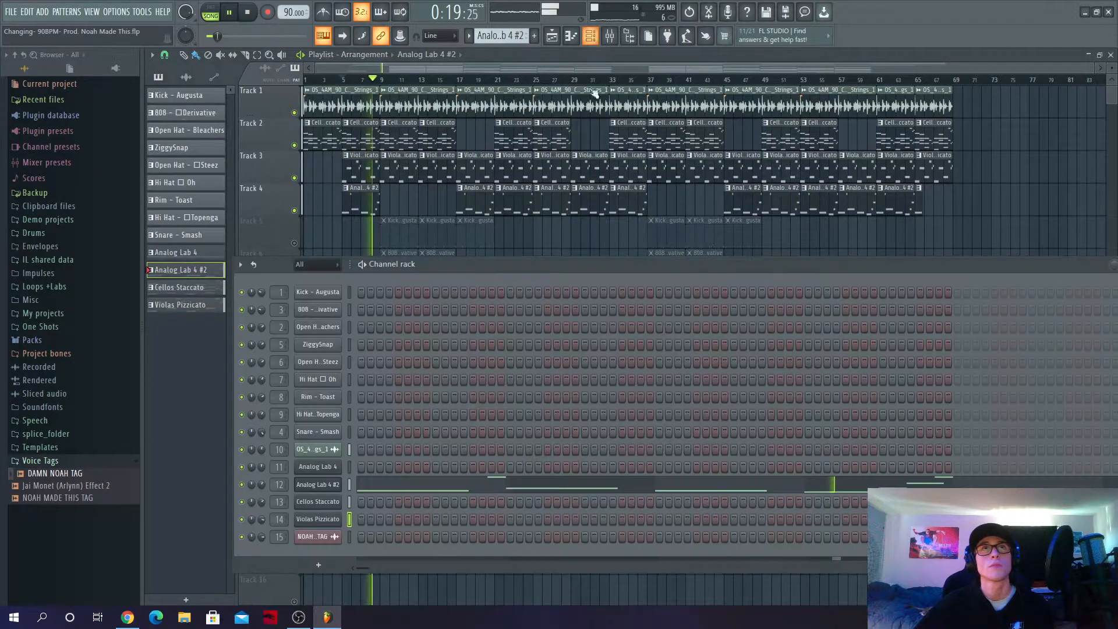
{"action": "right_click", "coordinate": [330, 488]}
{"action": "left_click", "coordinate": [379, 436]}
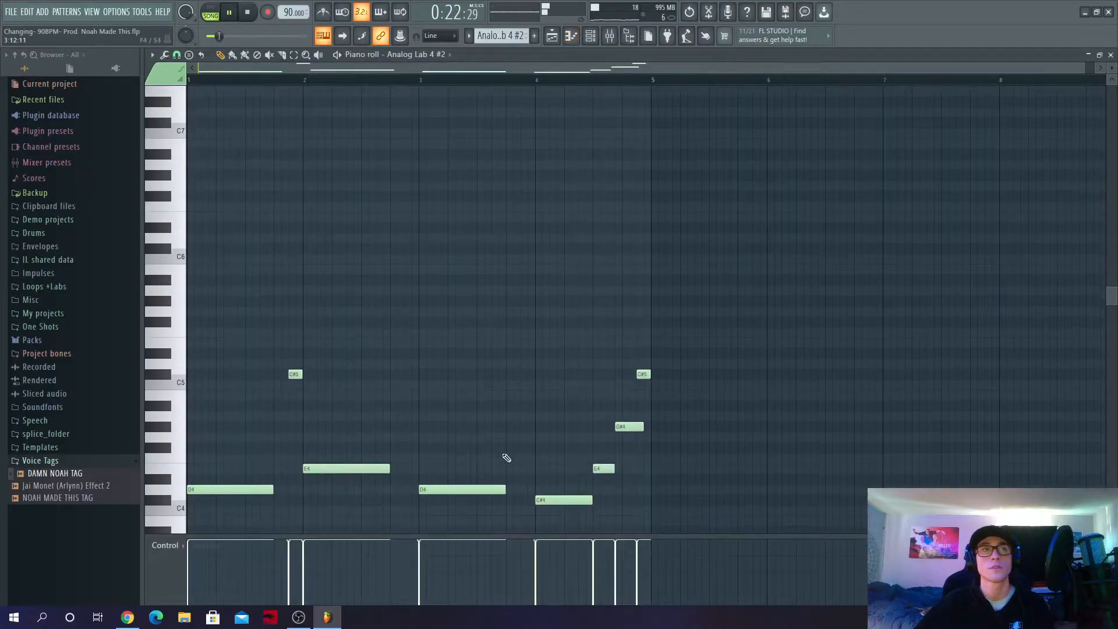
{"action": "scroll", "coordinate": [507, 459], "scroll_direction": "down", "scroll_amount": 3}
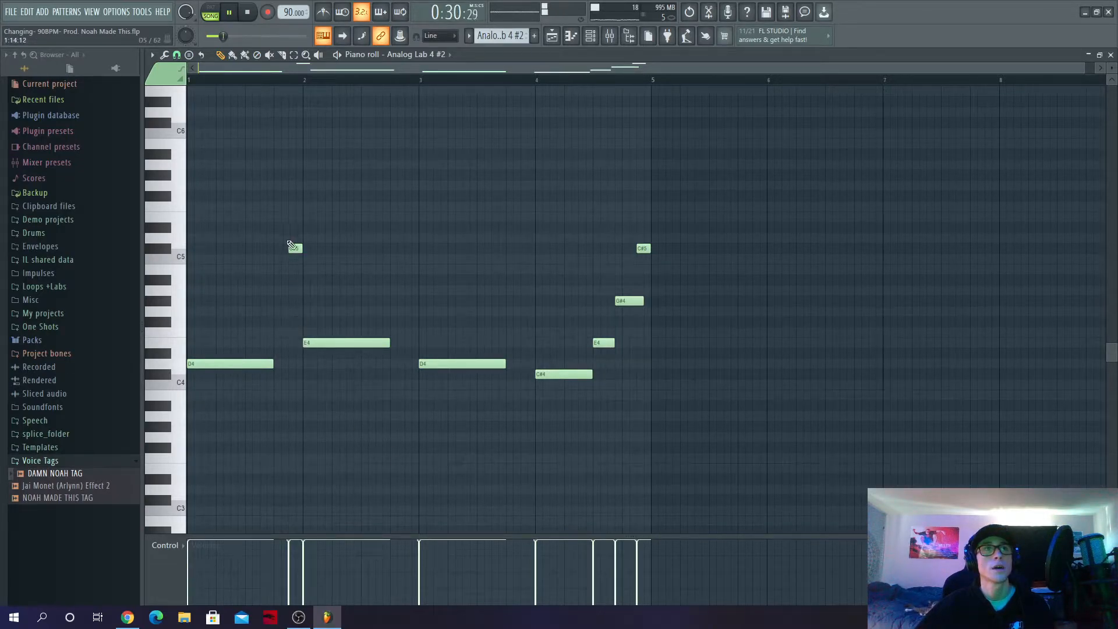
{"action": "left_click", "coordinate": [211, 16]}
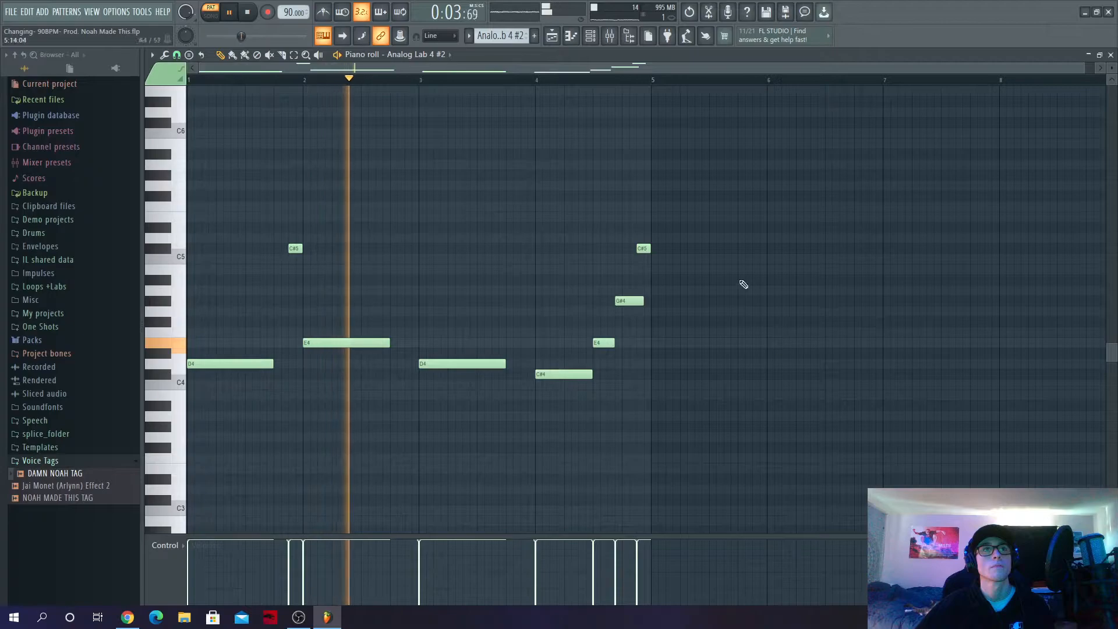
Step: Play the arrangement in song mode from the playlist and unmute Track 5 with the Kick - Augusta clips
{"action": "left_click", "coordinate": [567, 46]}
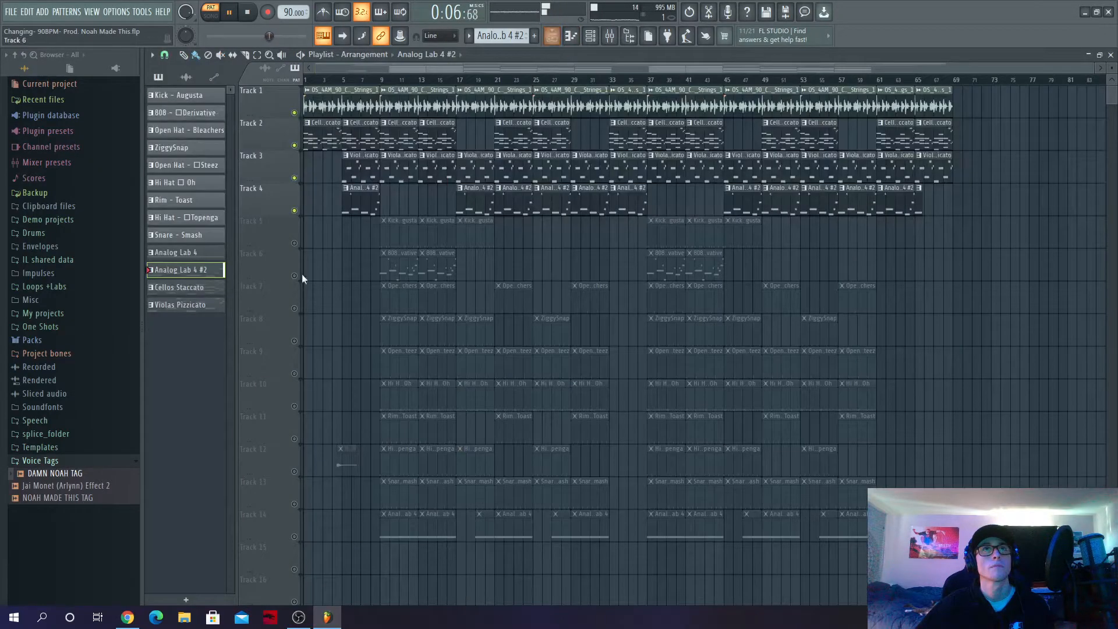
{"action": "left_click", "coordinate": [599, 33]}
{"action": "left_click", "coordinate": [403, 71]}
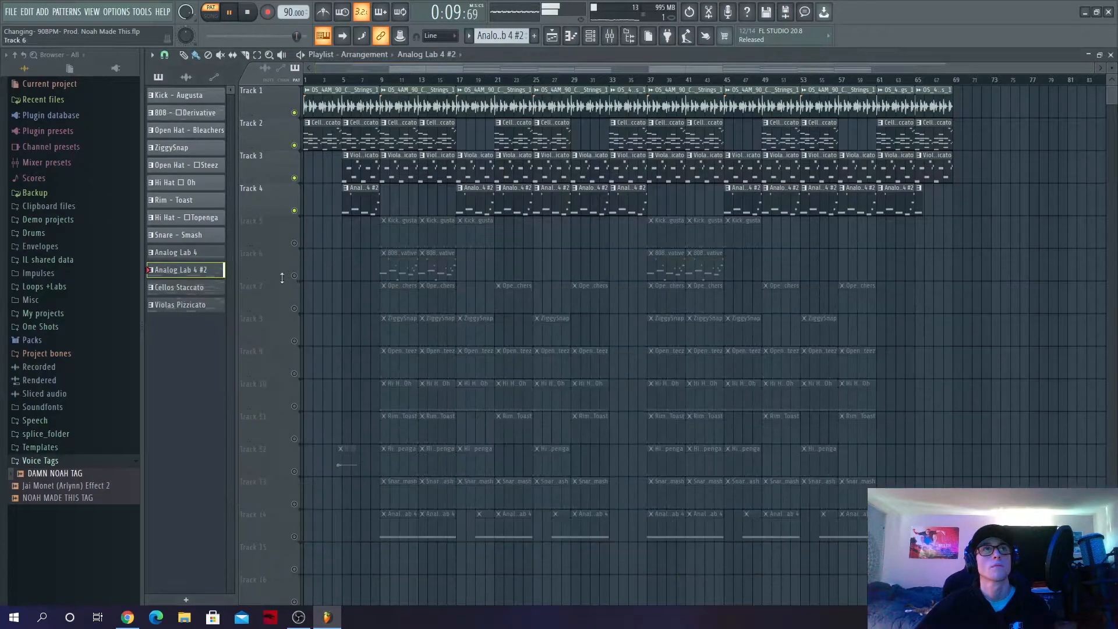
{"action": "left_click", "coordinate": [229, 16]}
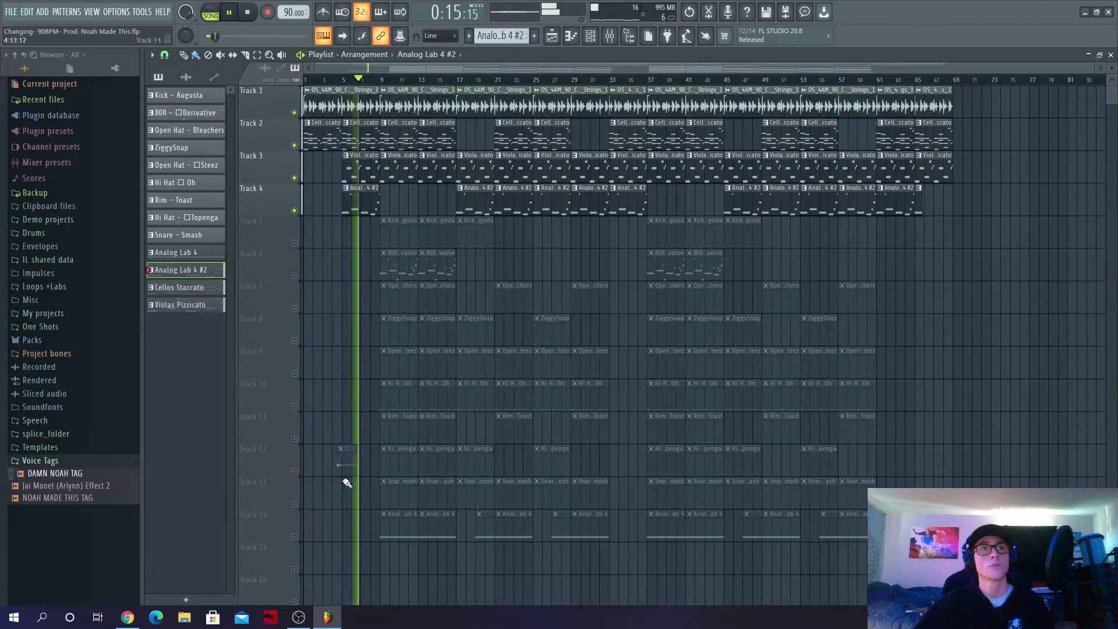
{"action": "left_click", "coordinate": [294, 244]}
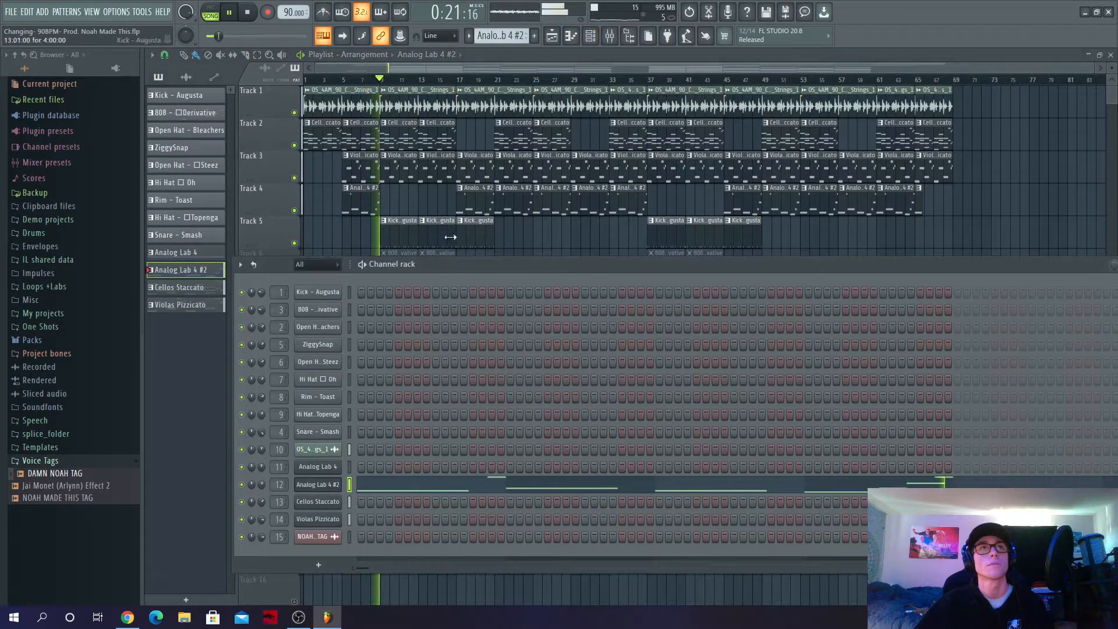
Step: Examine the Kick - Augusta pattern in the Channel rack and the piano roll
{"action": "key", "text": "F6"}
{"action": "key", "text": "F6"}
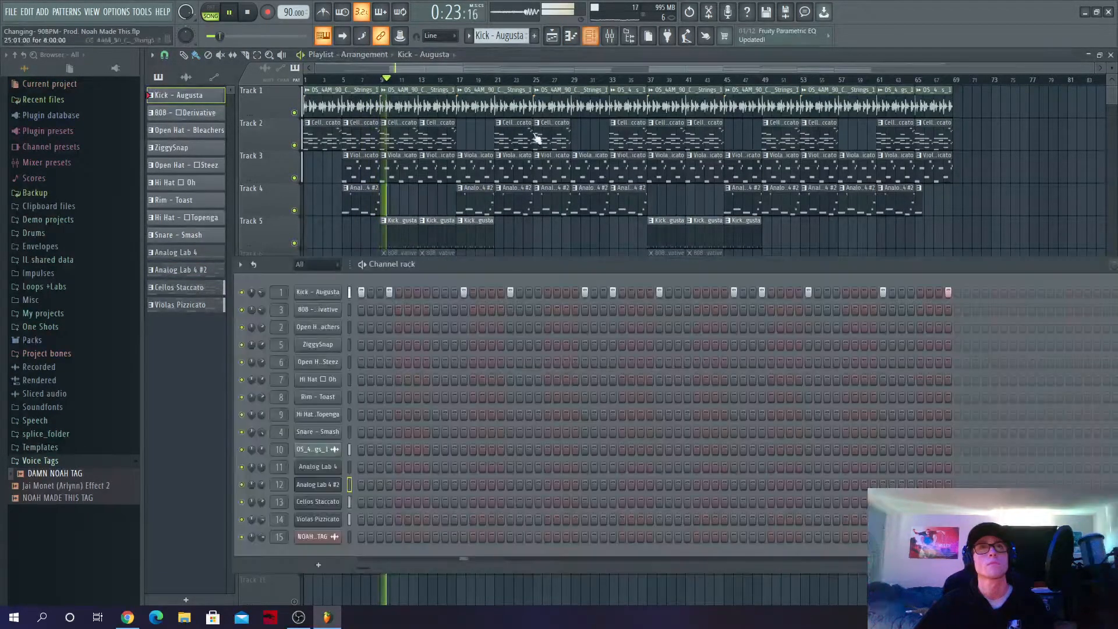
{"action": "right_click", "coordinate": [336, 292]}
{"action": "left_click", "coordinate": [372, 296]}
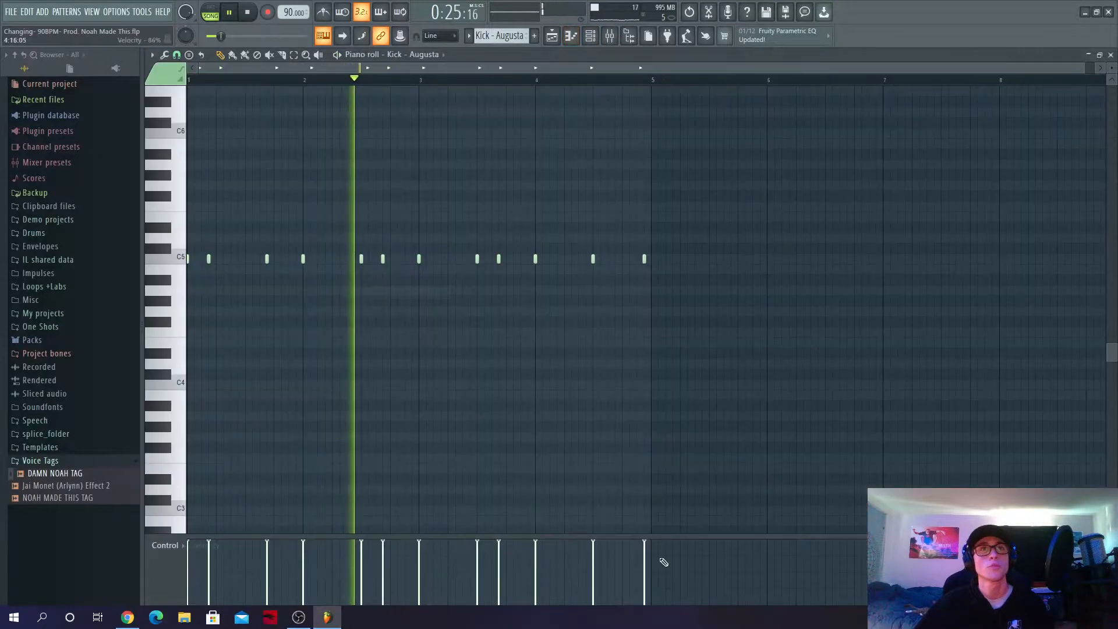
{"action": "left_click", "coordinate": [591, 41]}
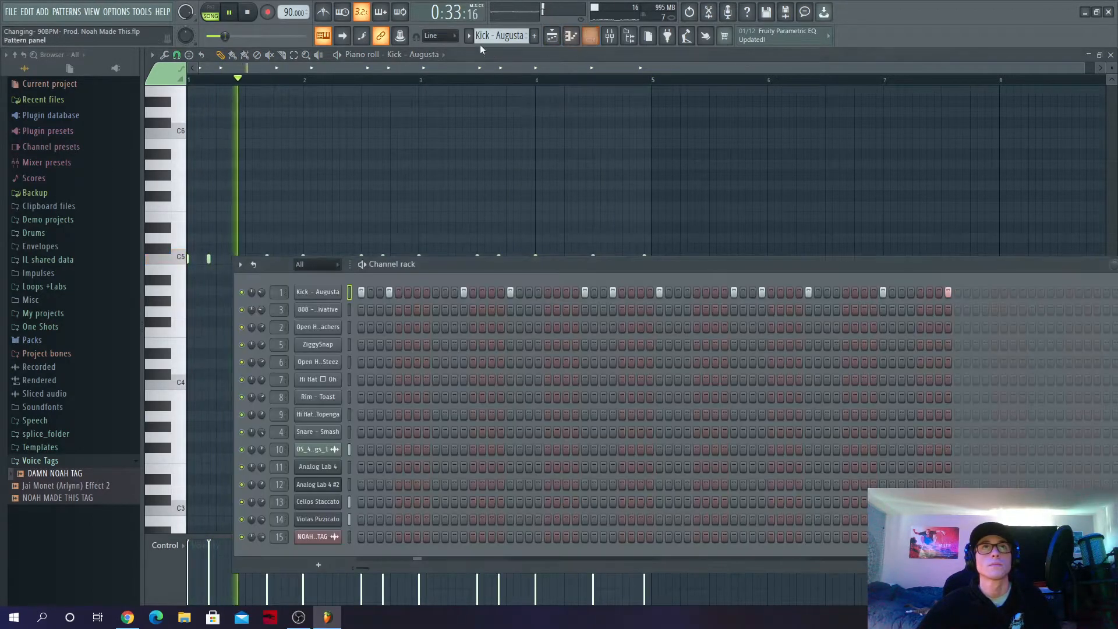
Step: Return to the playlist, unmute Track 6 with the 808 clips, and replay from about bar 13
{"action": "left_click", "coordinate": [553, 37]}
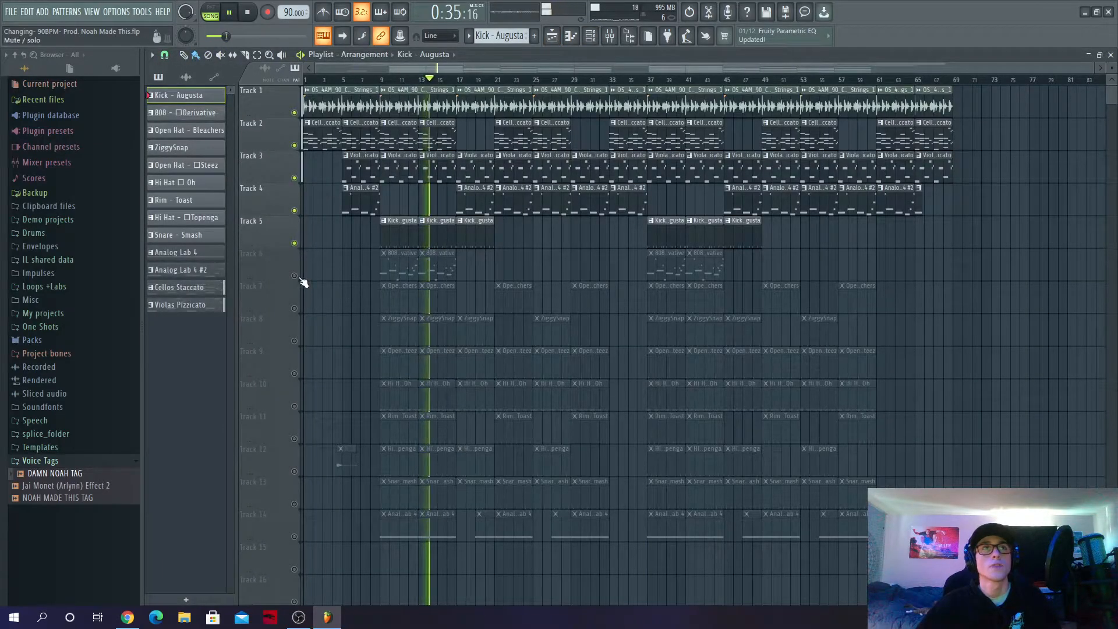
{"action": "left_click", "coordinate": [418, 80]}
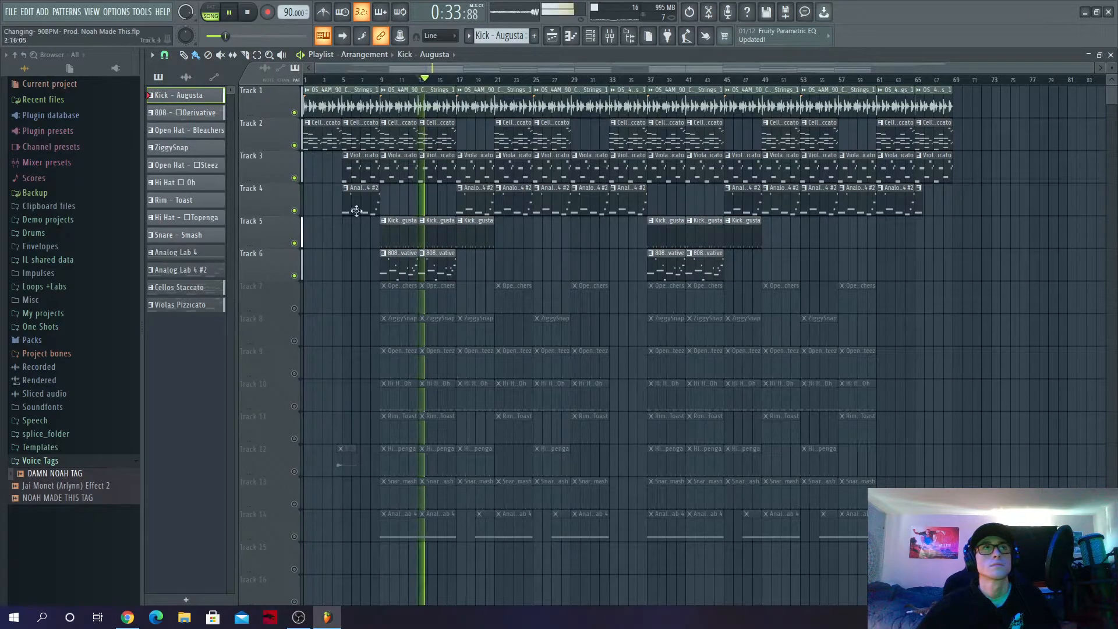
Step: Examine the 808 pattern's notes in the piano roll, and return to the playlist in song mode
{"action": "left_click", "coordinate": [401, 263]}
{"action": "left_click", "coordinate": [591, 37]}
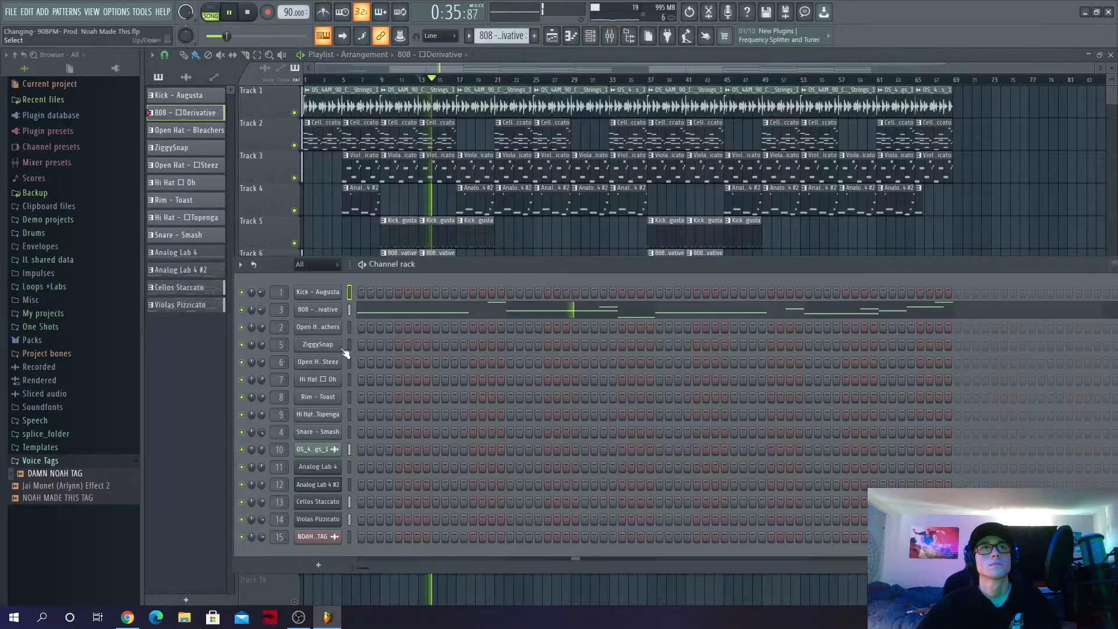
{"action": "right_click", "coordinate": [310, 315]}
{"action": "left_click", "coordinate": [380, 311]}
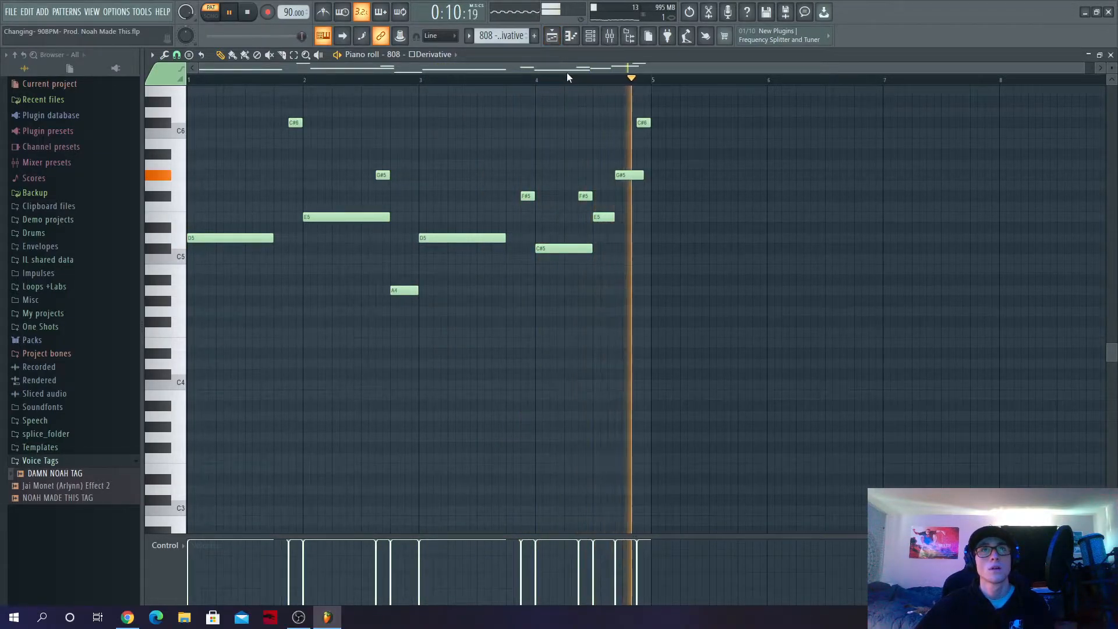
{"action": "left_click", "coordinate": [590, 36]}
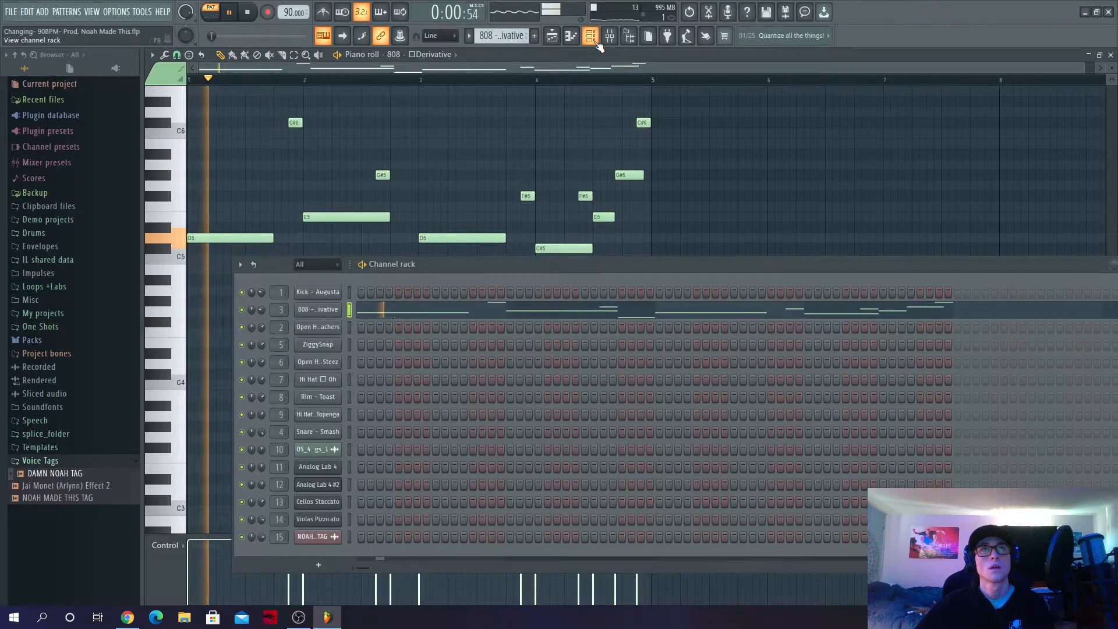
{"action": "left_click", "coordinate": [552, 36]}
{"action": "left_click", "coordinate": [212, 19]}
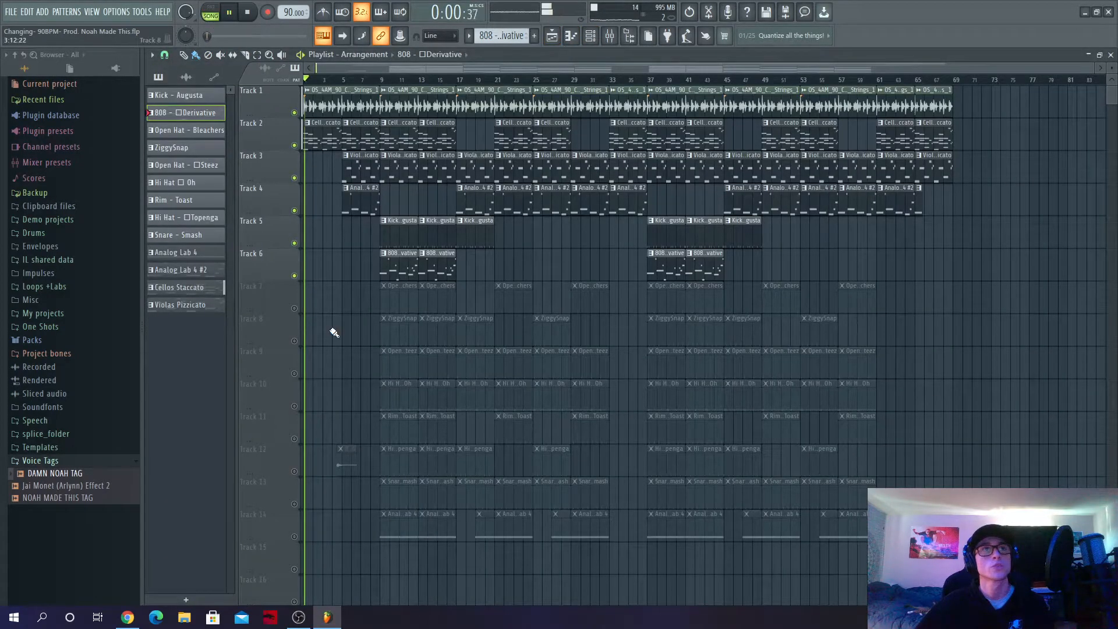
{"action": "right_click", "coordinate": [298, 278]}
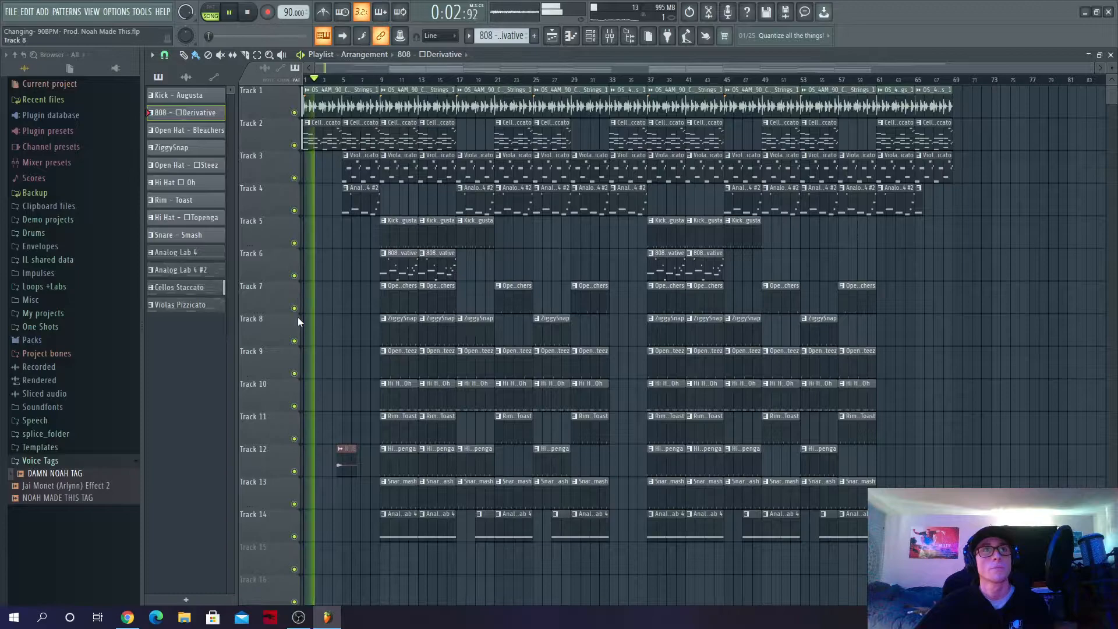
{"action": "right_click", "coordinate": [295, 276]}
{"action": "left_click", "coordinate": [294, 243]}
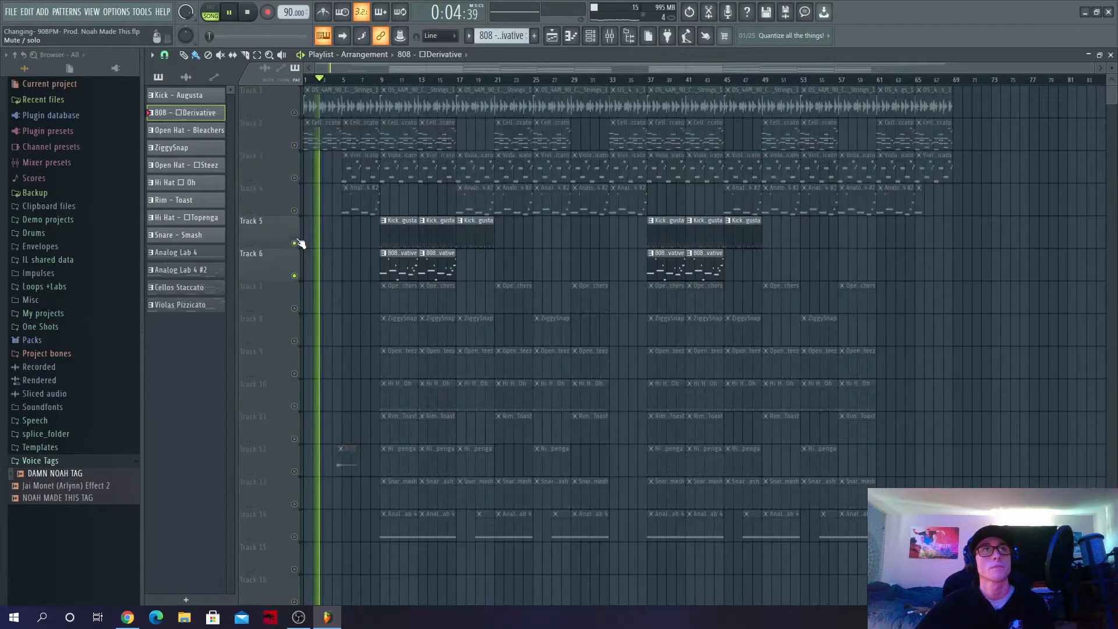
{"action": "left_click", "coordinate": [294, 211]}
{"action": "left_click", "coordinate": [294, 177]}
{"action": "left_click", "coordinate": [294, 112]}
{"action": "left_click", "coordinate": [294, 145]}
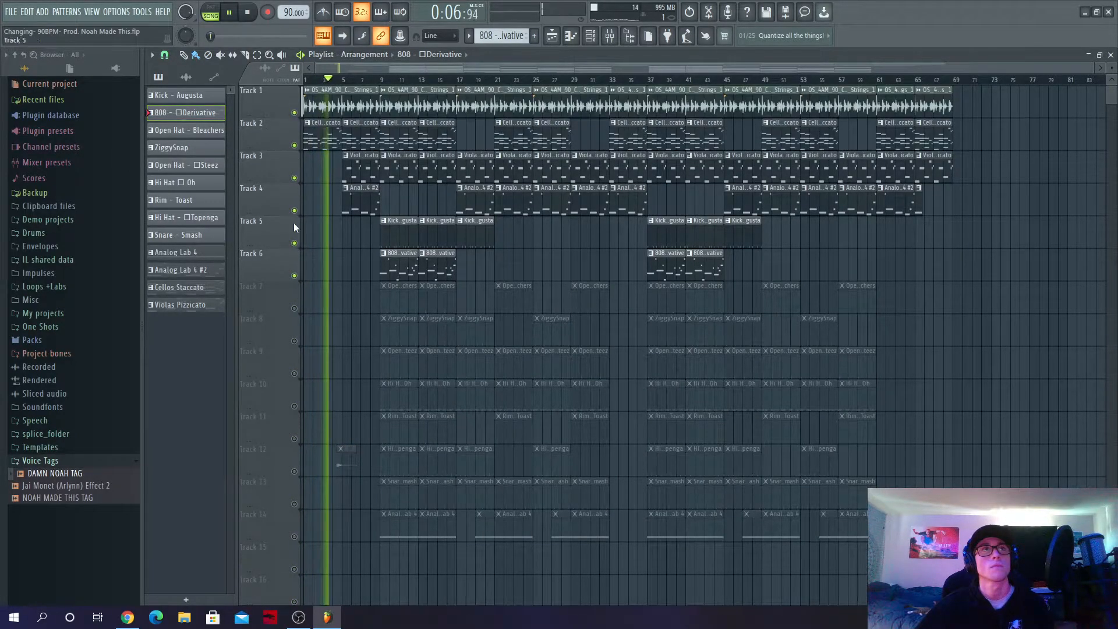
Step: Unmute Track 7 and examine the Open Hat - Bleachers pattern in the Channel rack while replaying the arrangement from bar 9
{"action": "left_click", "coordinate": [382, 80]}
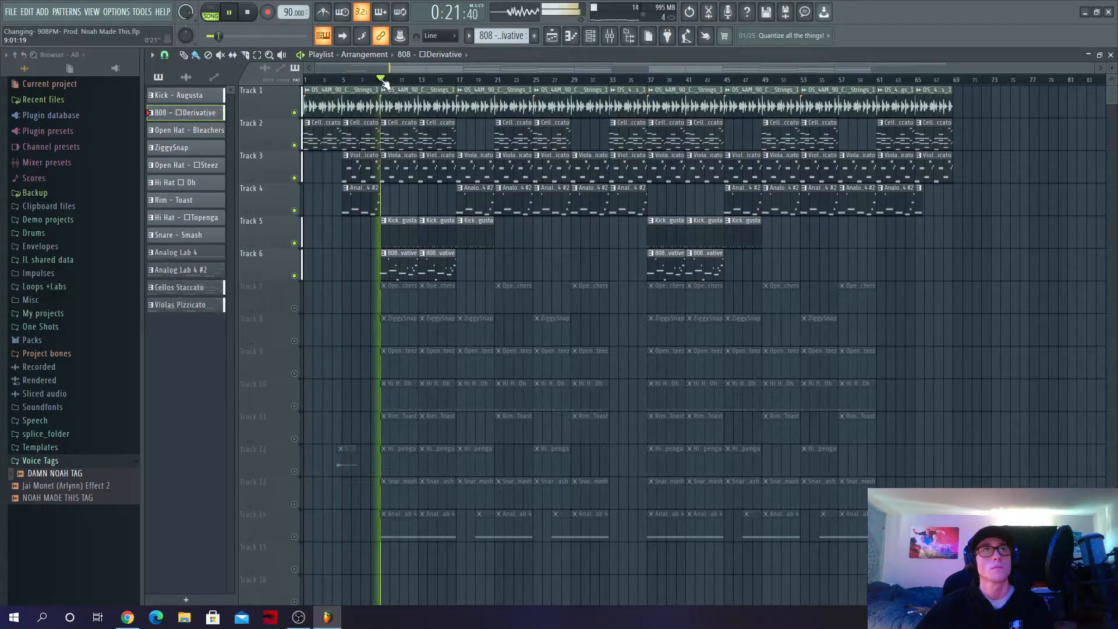
{"action": "left_click", "coordinate": [295, 308]}
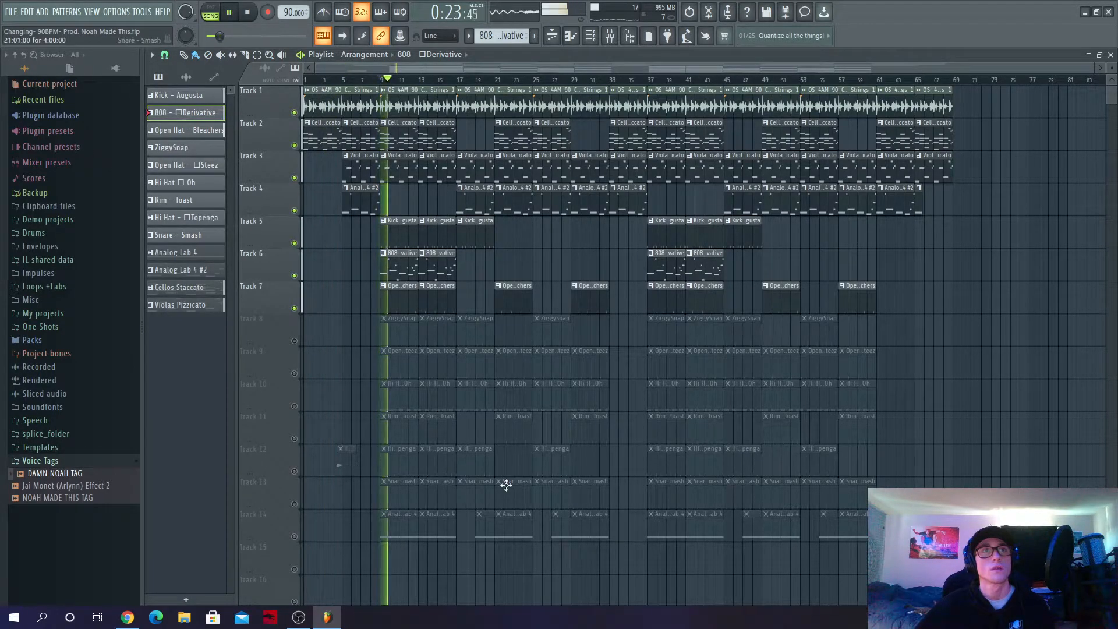
{"action": "key", "text": "F6"}
{"action": "left_click", "coordinate": [611, 80]}
{"action": "left_click", "coordinate": [407, 307]}
{"action": "left_click", "coordinate": [382, 79]}
{"action": "left_click", "coordinate": [592, 37]}
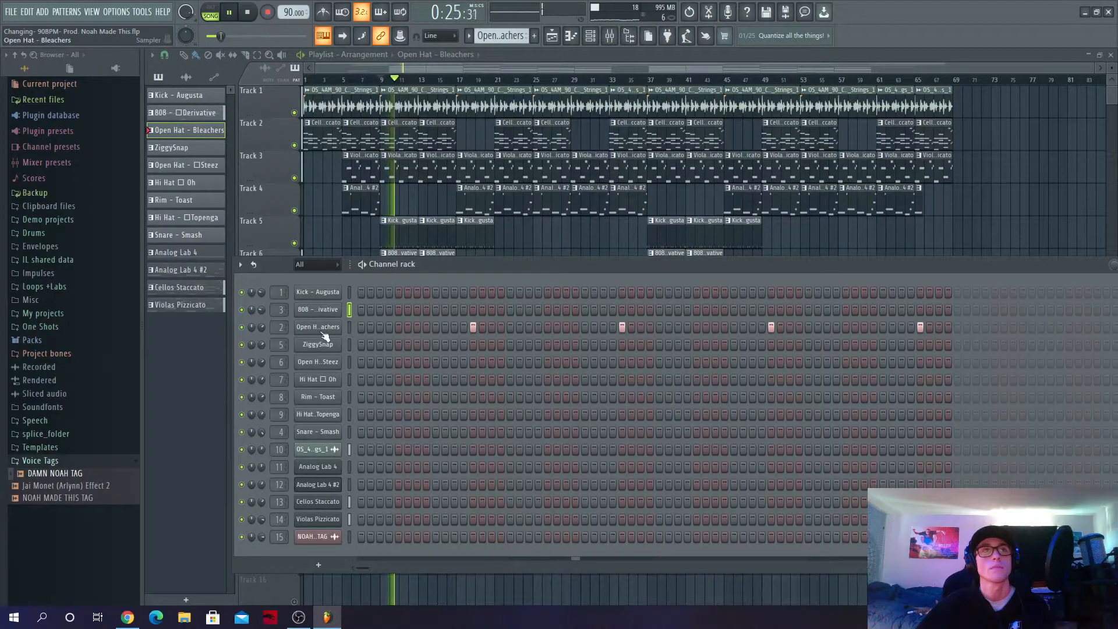
{"action": "left_click", "coordinate": [632, 64]}
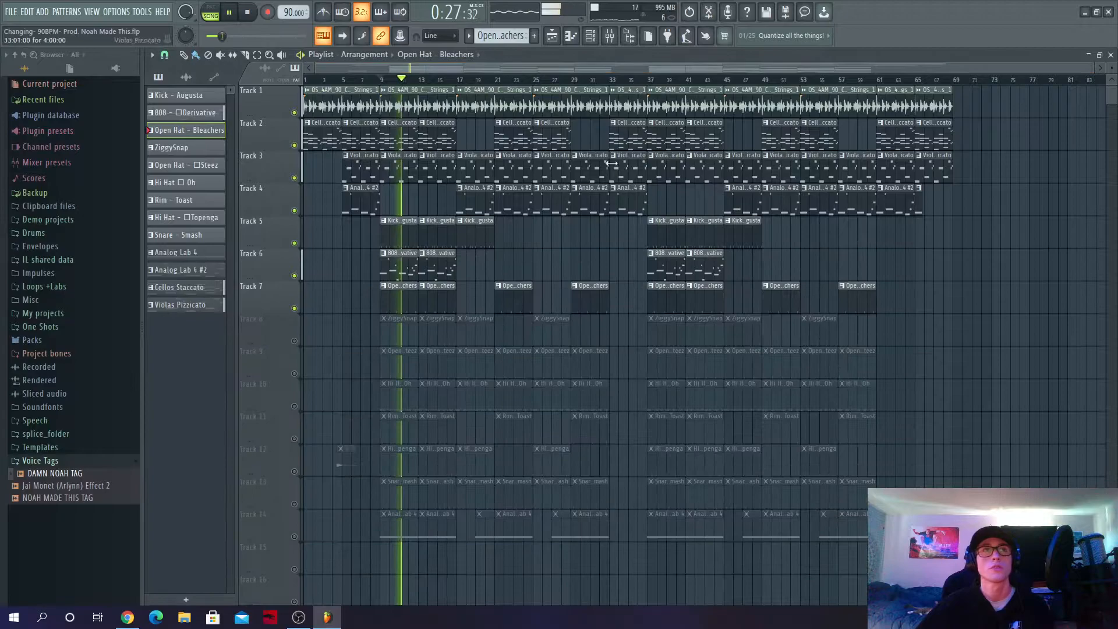
Step: Unmute Track 8 and examine the ZiggySnap pattern's notes in the piano roll
{"action": "left_click", "coordinate": [294, 342]}
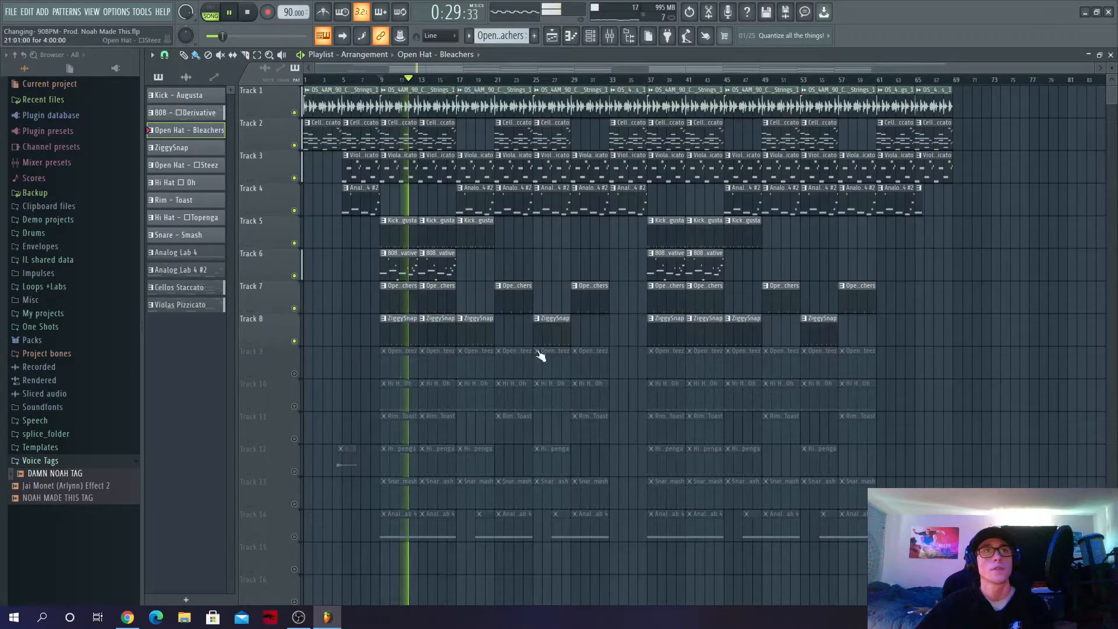
{"action": "left_click", "coordinate": [601, 36]}
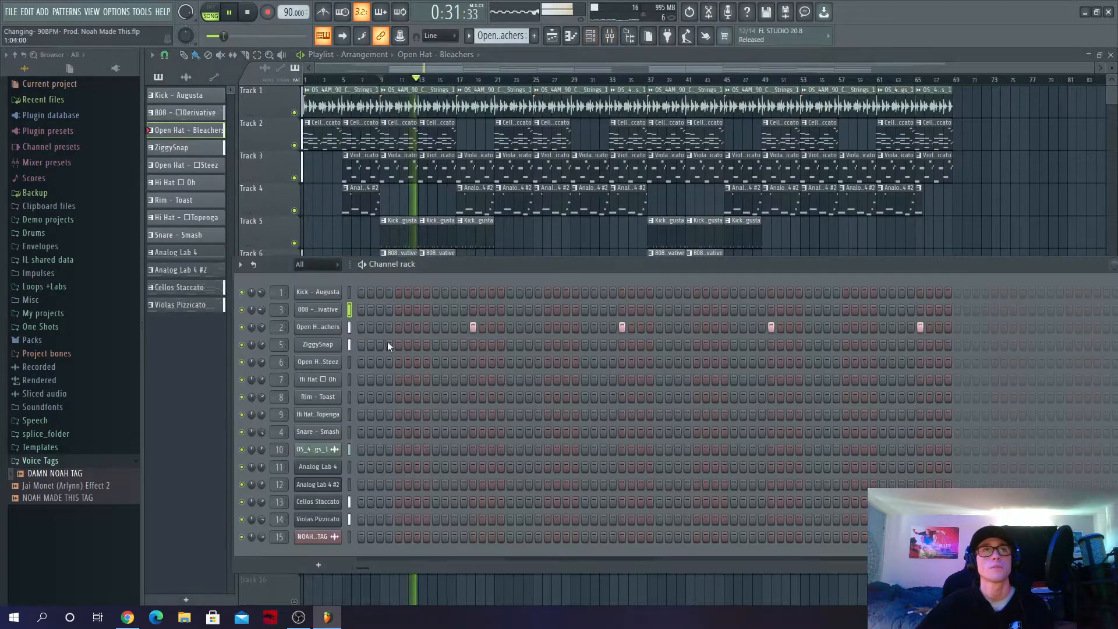
{"action": "right_click", "coordinate": [339, 329]}
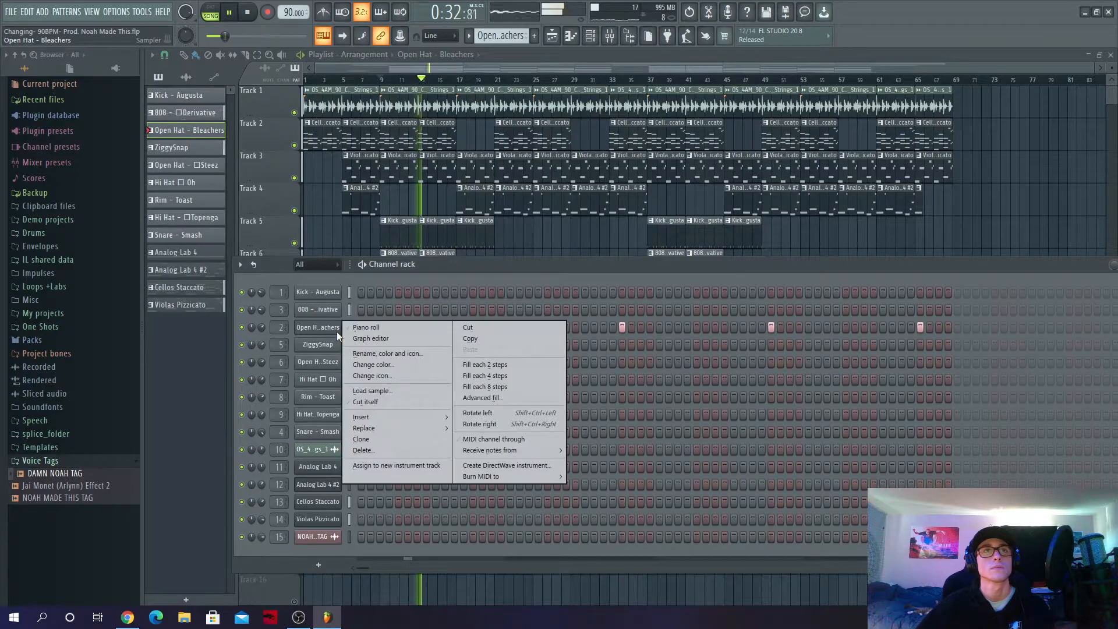
{"action": "left_click", "coordinate": [689, 54]}
{"action": "left_click", "coordinate": [399, 342]}
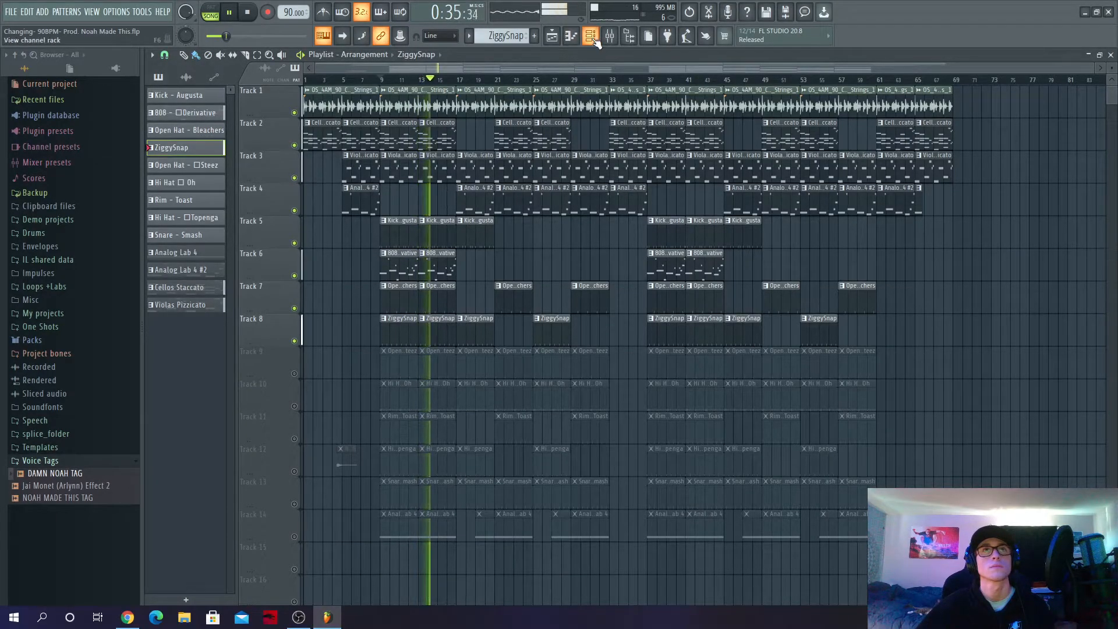
{"action": "left_click", "coordinate": [593, 38]}
{"action": "right_click", "coordinate": [356, 340]}
{"action": "left_click", "coordinate": [369, 344]}
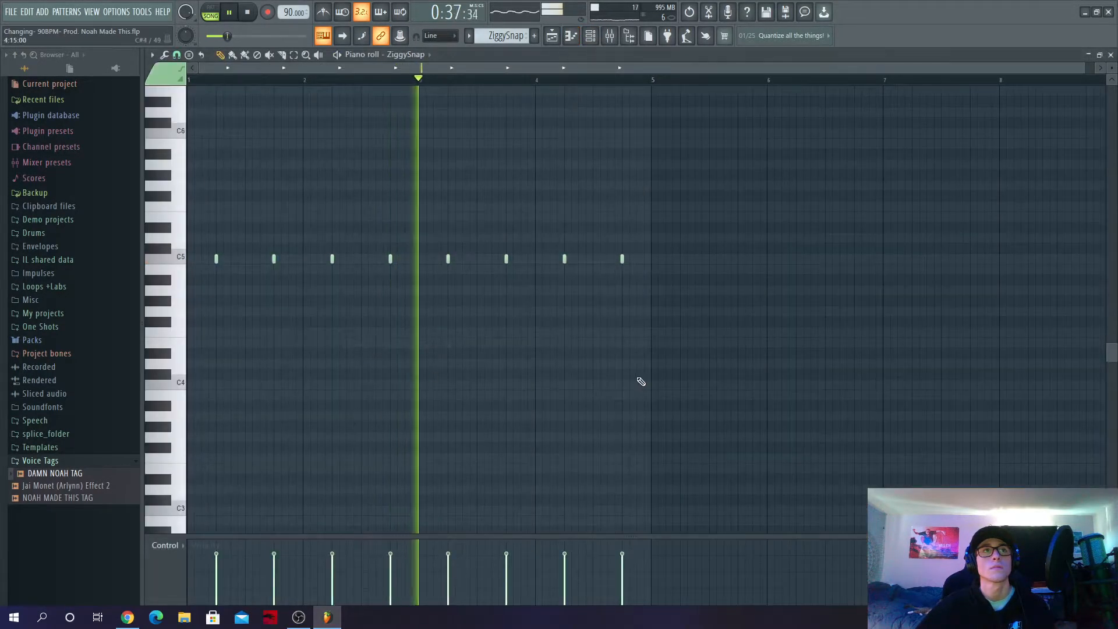
{"action": "left_click", "coordinate": [562, 35]}
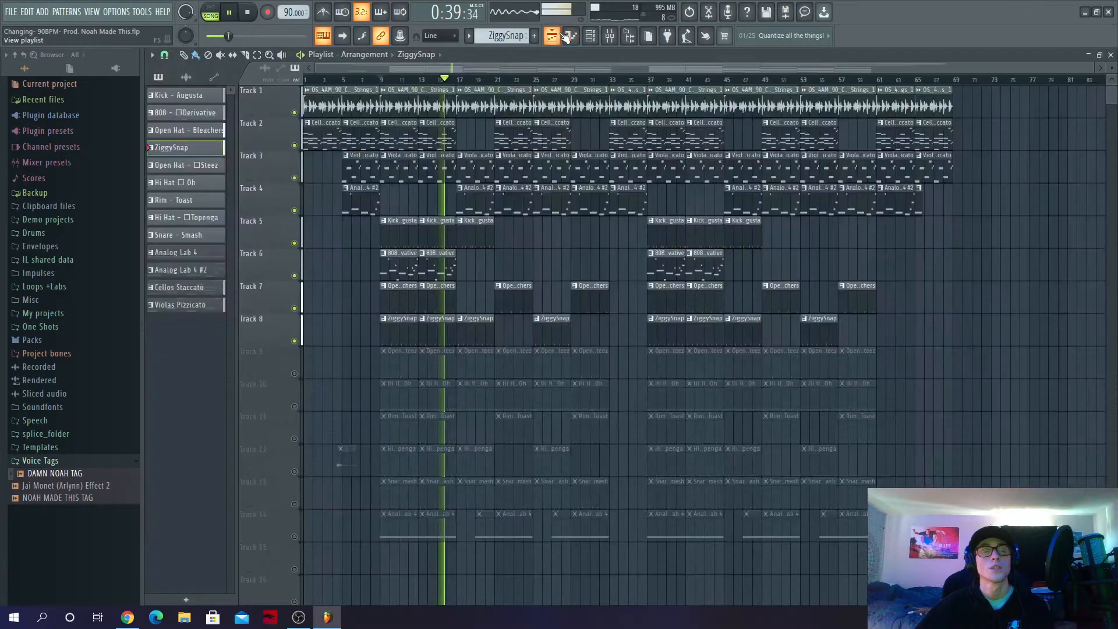
Step: Unmute Track 9 and examine the Open Hat - Steez pattern's steps in the Channel rack
{"action": "left_click", "coordinate": [294, 374]}
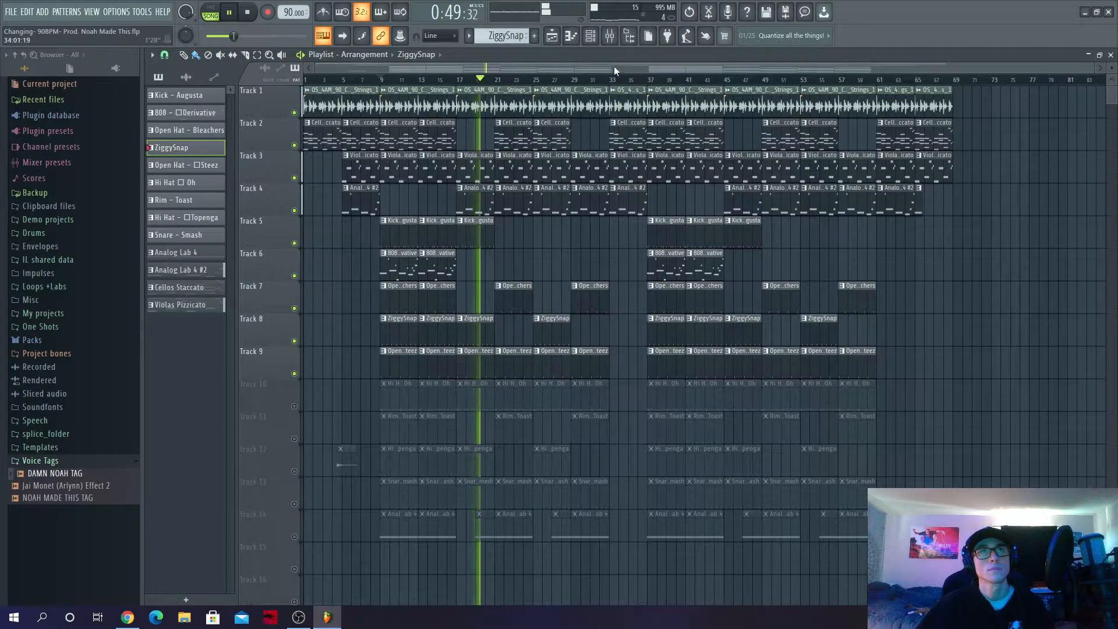
{"action": "key", "text": "F6"}
{"action": "left_click", "coordinate": [590, 36]}
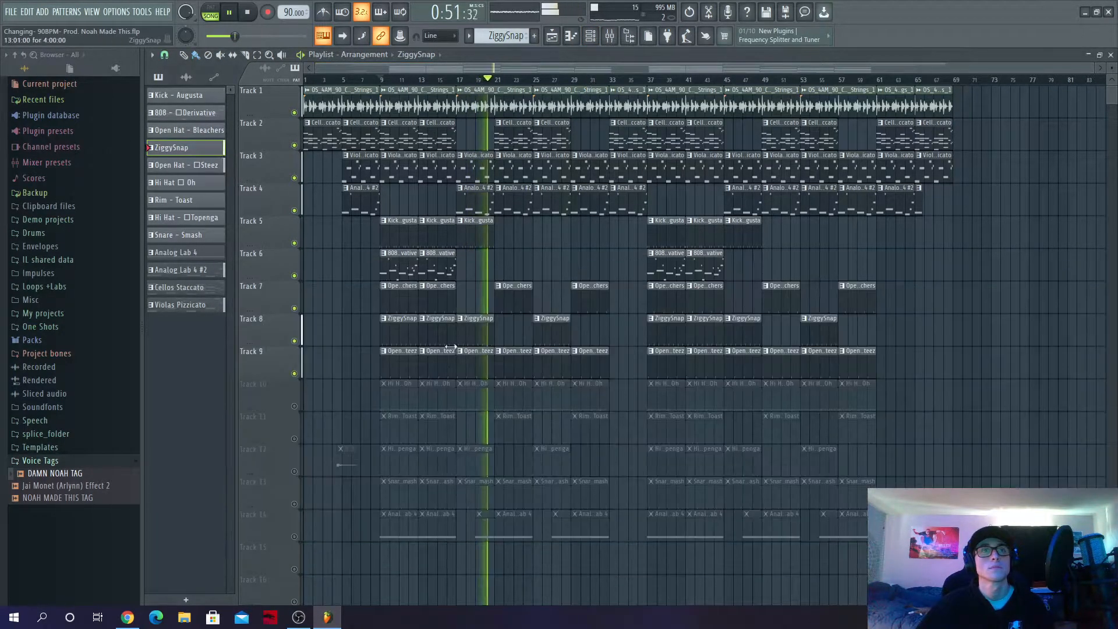
{"action": "left_click", "coordinate": [444, 367]}
{"action": "left_click", "coordinate": [599, 39]}
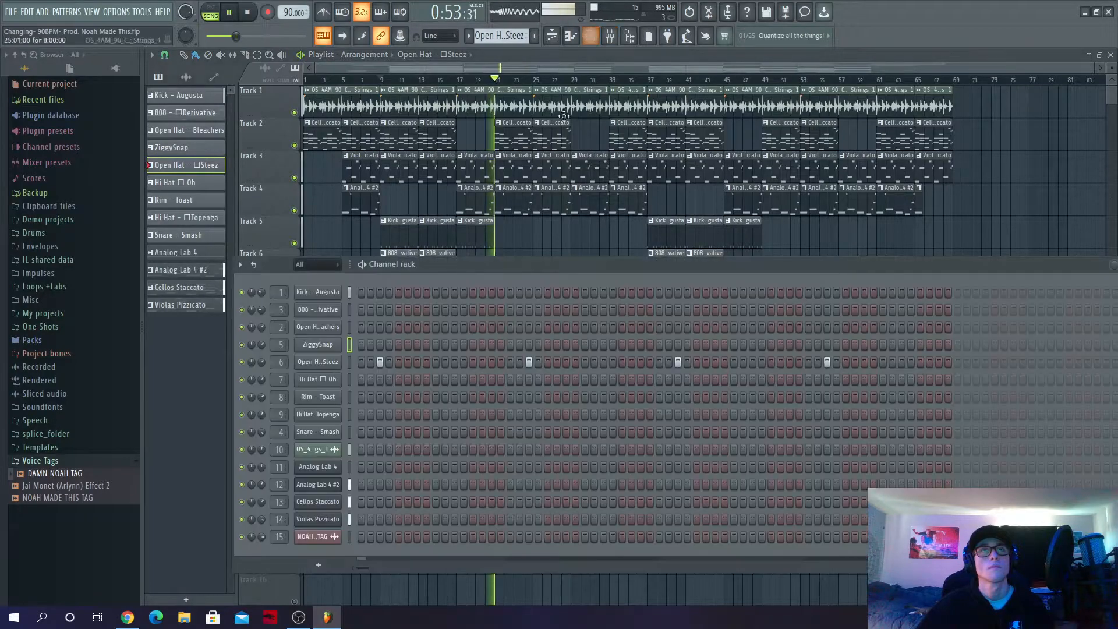
{"action": "key", "text": "F6"}
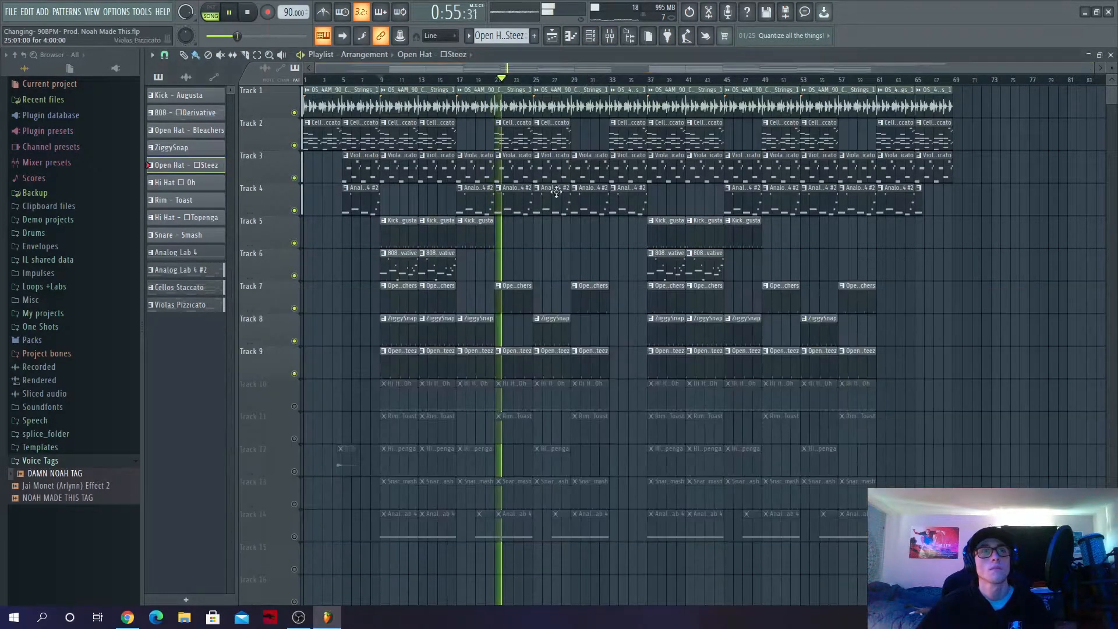
Step: Unmute Track 10 and examine the Hi Hat - Oh pattern's notes and velocities in the piano roll
{"action": "left_click", "coordinate": [295, 406]}
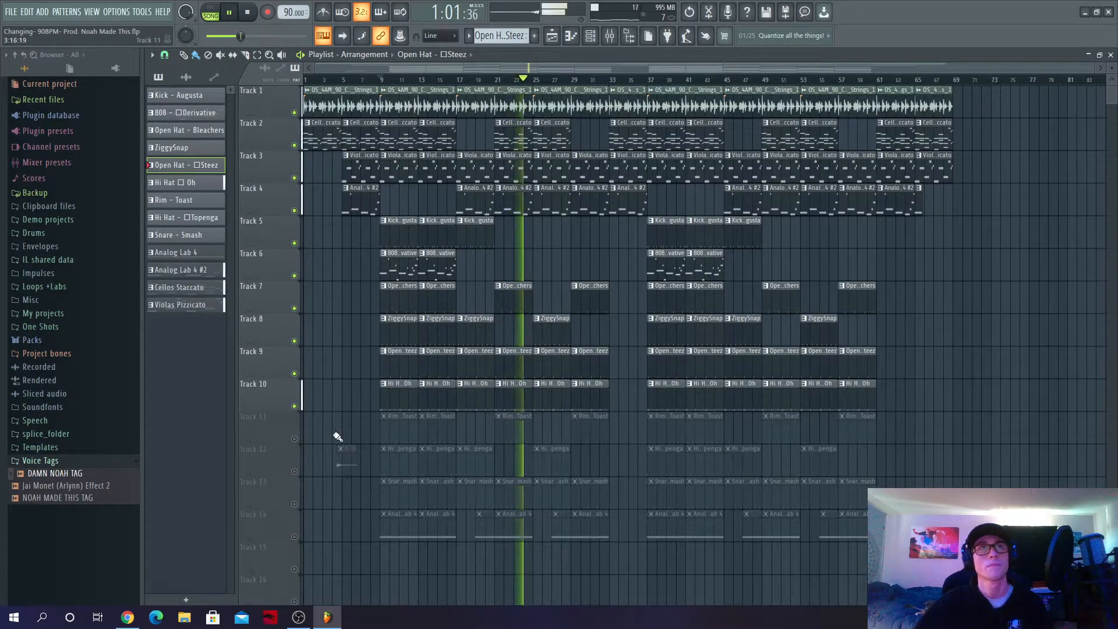
{"action": "left_click", "coordinate": [521, 386]}
{"action": "left_click", "coordinate": [609, 38]}
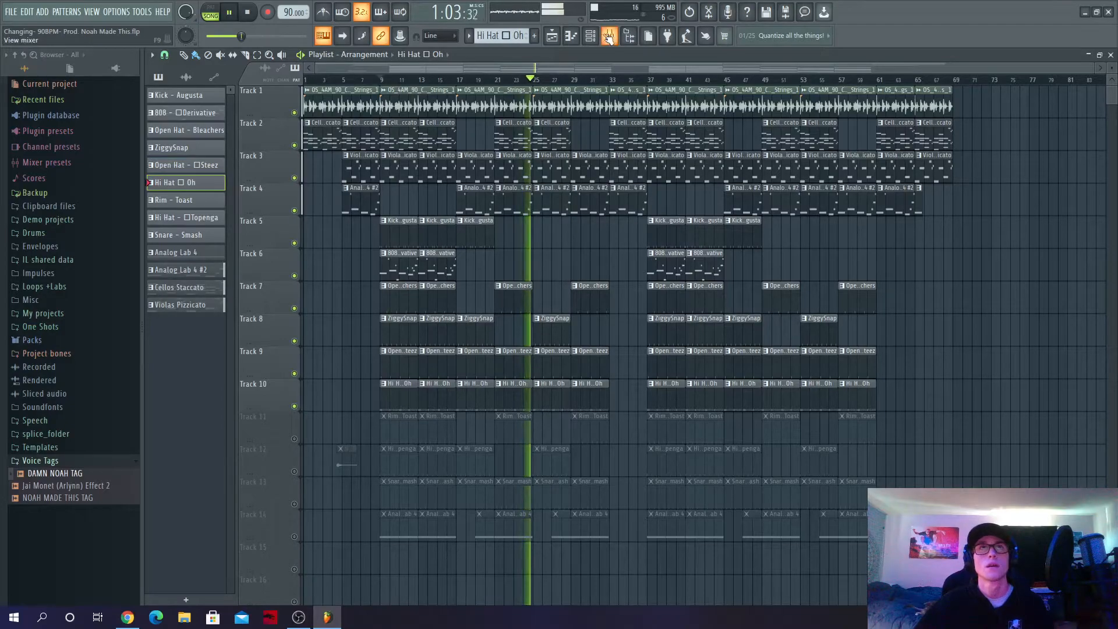
{"action": "left_click", "coordinate": [610, 38]}
{"action": "right_click", "coordinate": [330, 381]}
{"action": "left_click", "coordinate": [379, 375]}
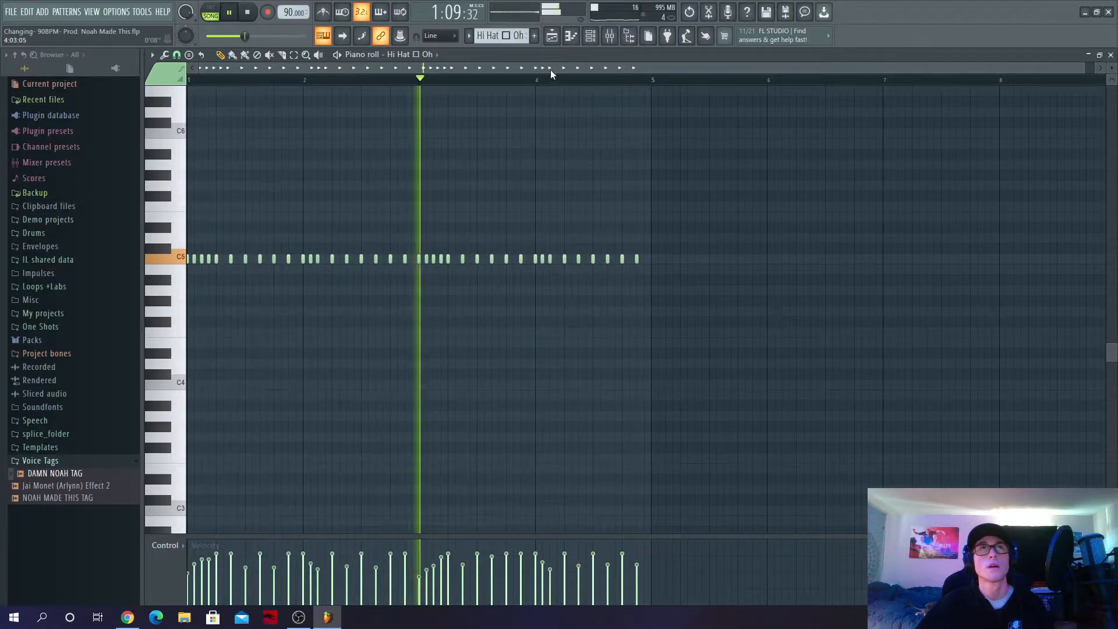
{"action": "left_click", "coordinate": [553, 36]}
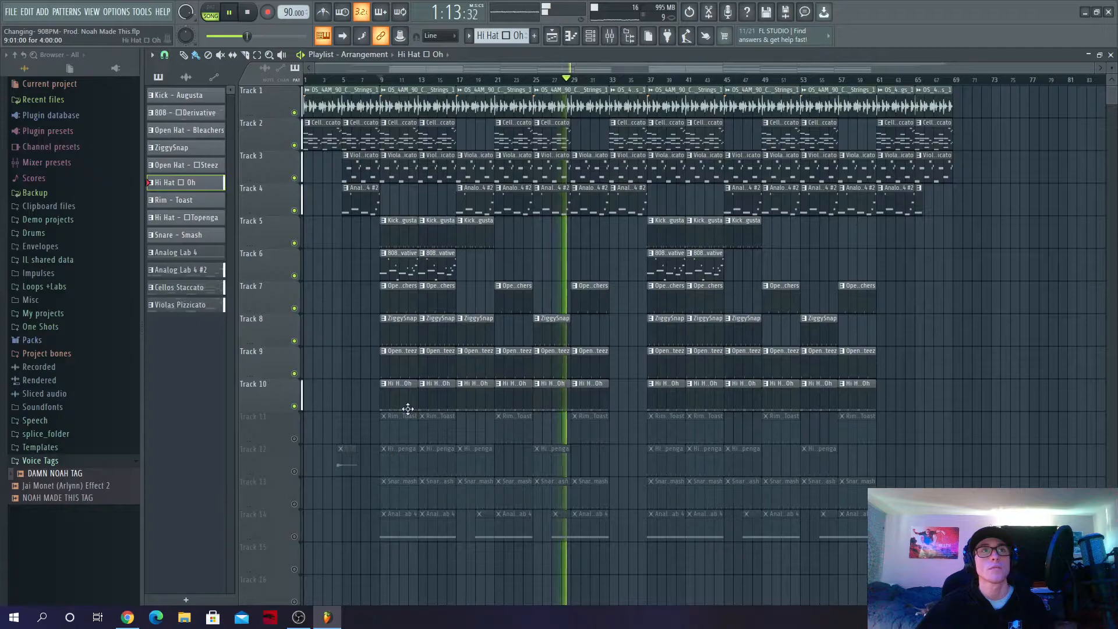
Step: Unmute Track 11 with the Rim - Toast clips and briefly check the Channel rack during playback
{"action": "left_click", "coordinate": [294, 439]}
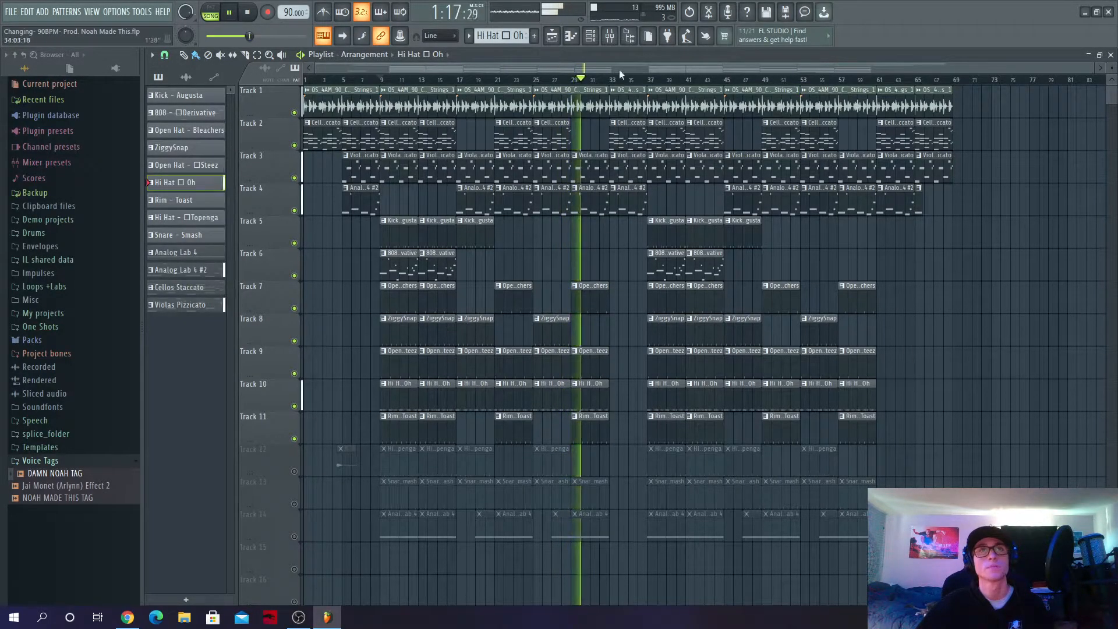
{"action": "left_click", "coordinate": [590, 36]}
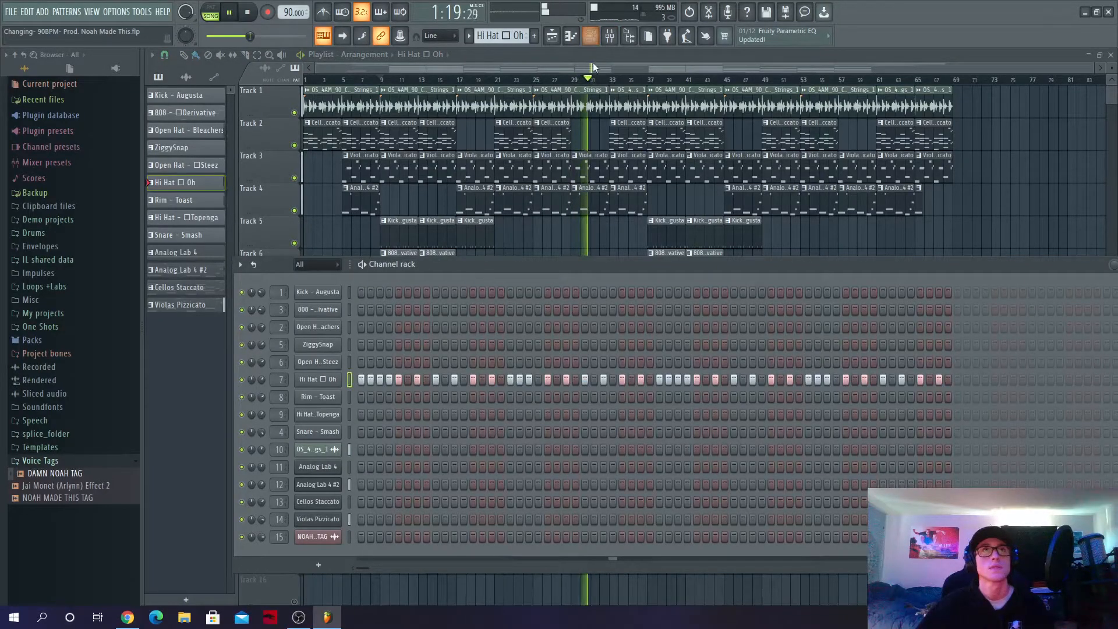
{"action": "key", "text": "F6"}
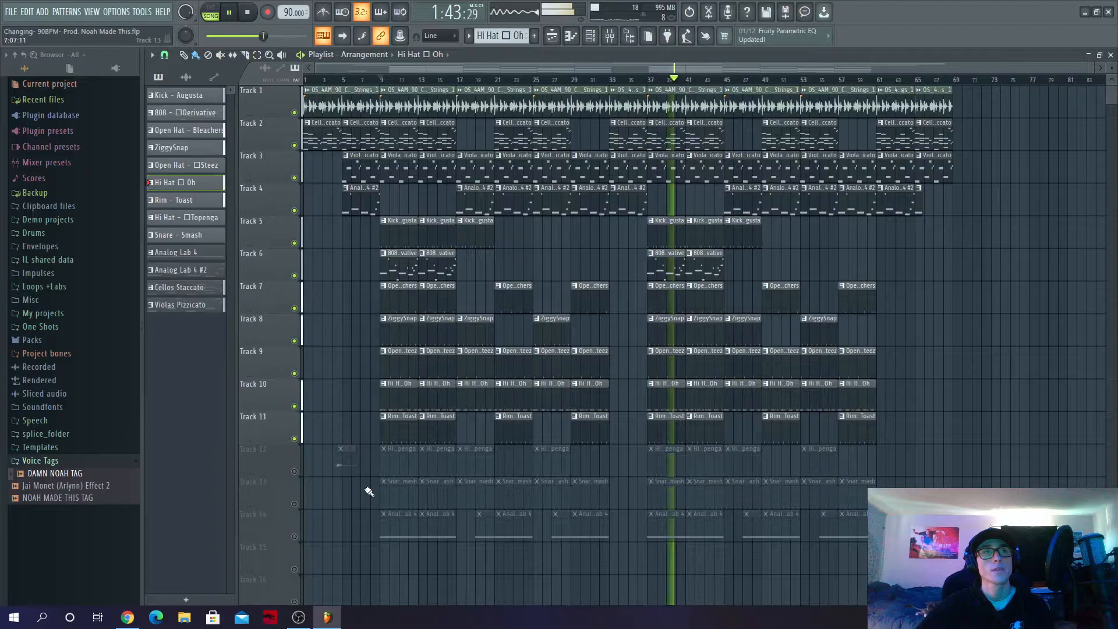
Step: Unmute Track 12, replay from about bar 27, and examine the Hi Hat - Topenga pattern in the Channel rack
{"action": "left_click", "coordinate": [294, 471]}
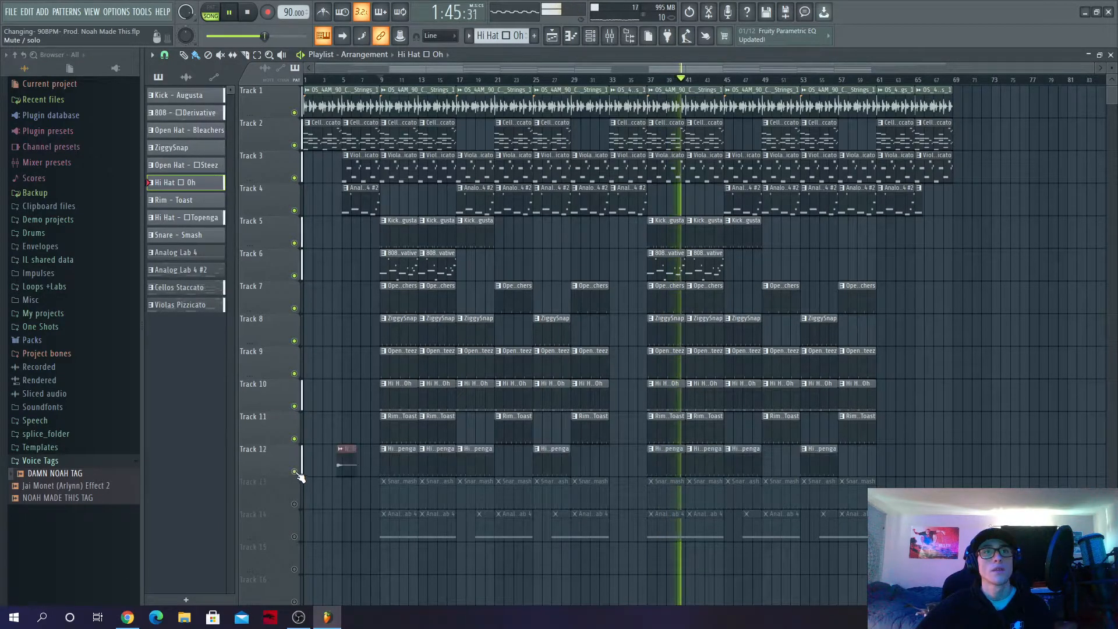
{"action": "left_click", "coordinate": [554, 82]}
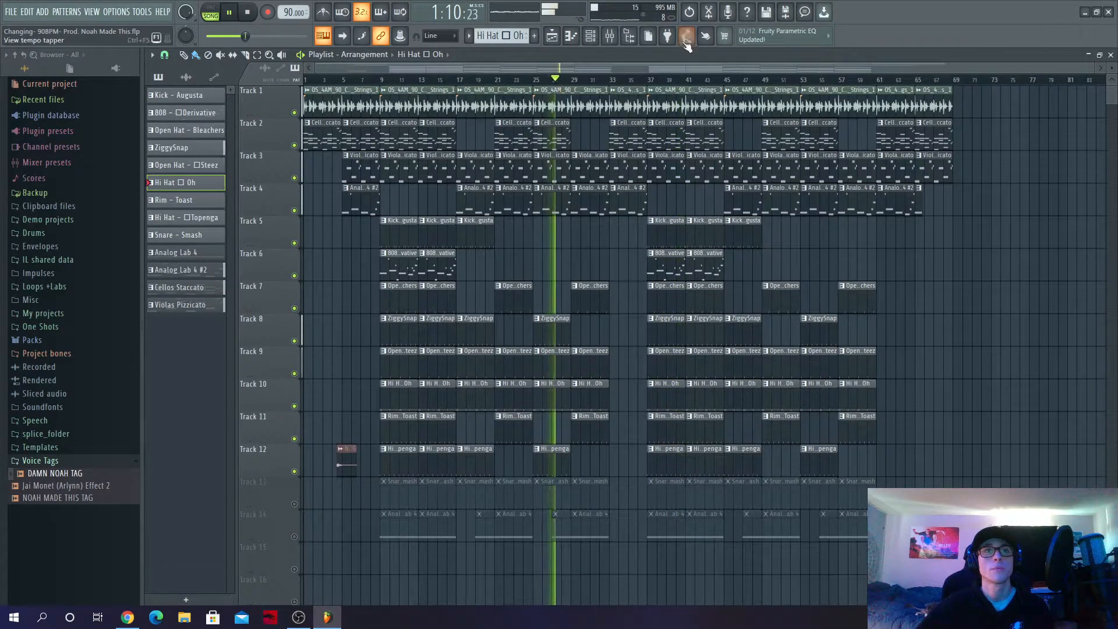
{"action": "left_click", "coordinate": [590, 35]}
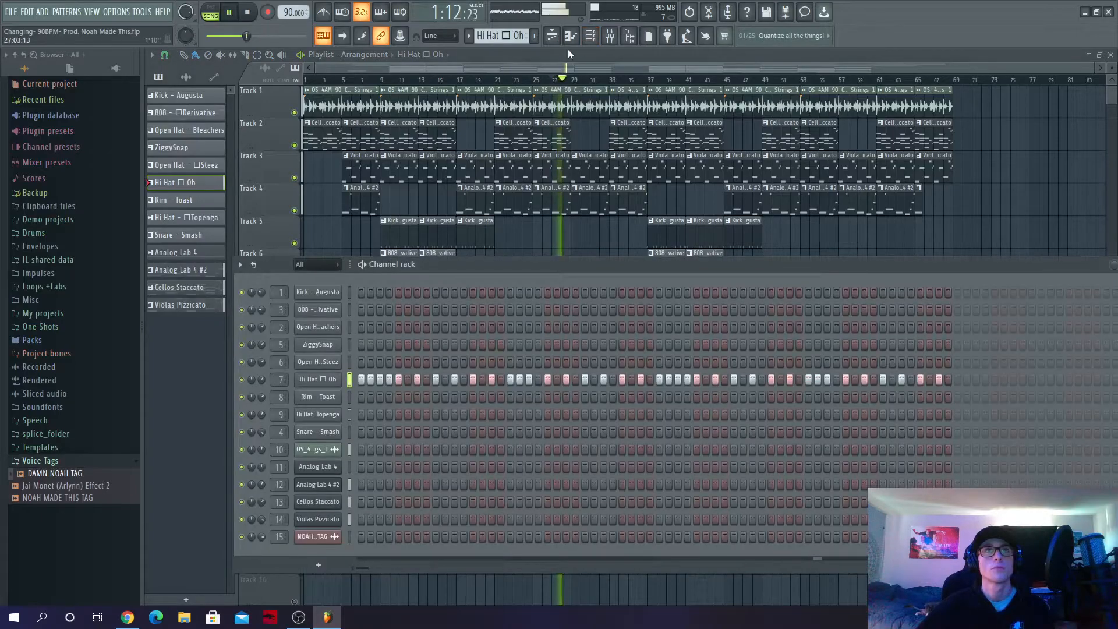
{"action": "left_click", "coordinate": [568, 52]}
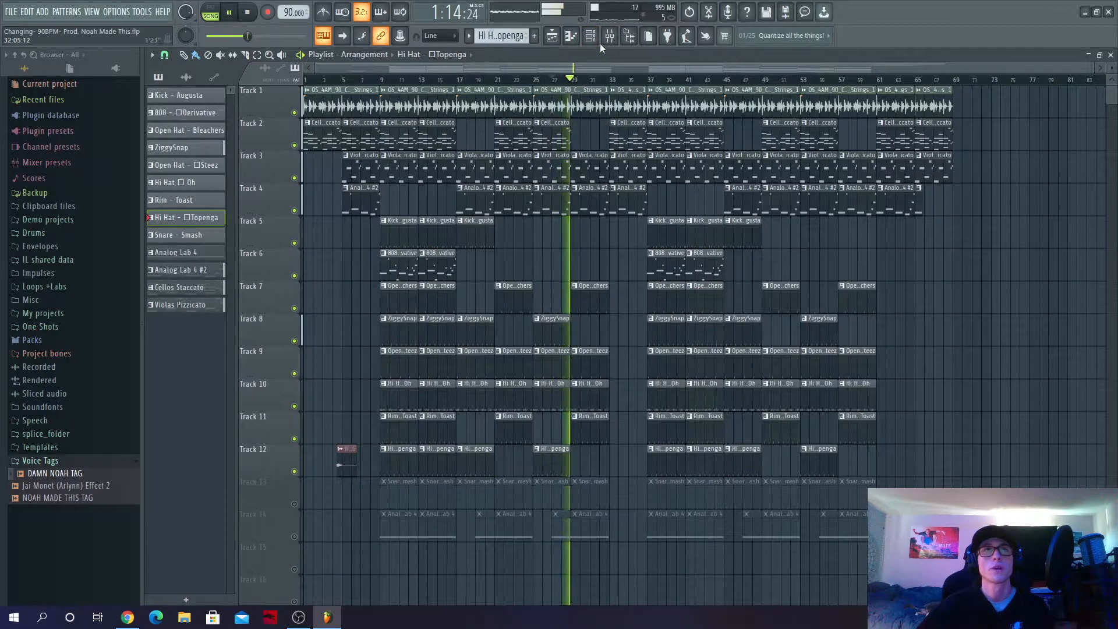
{"action": "left_click", "coordinate": [590, 36]}
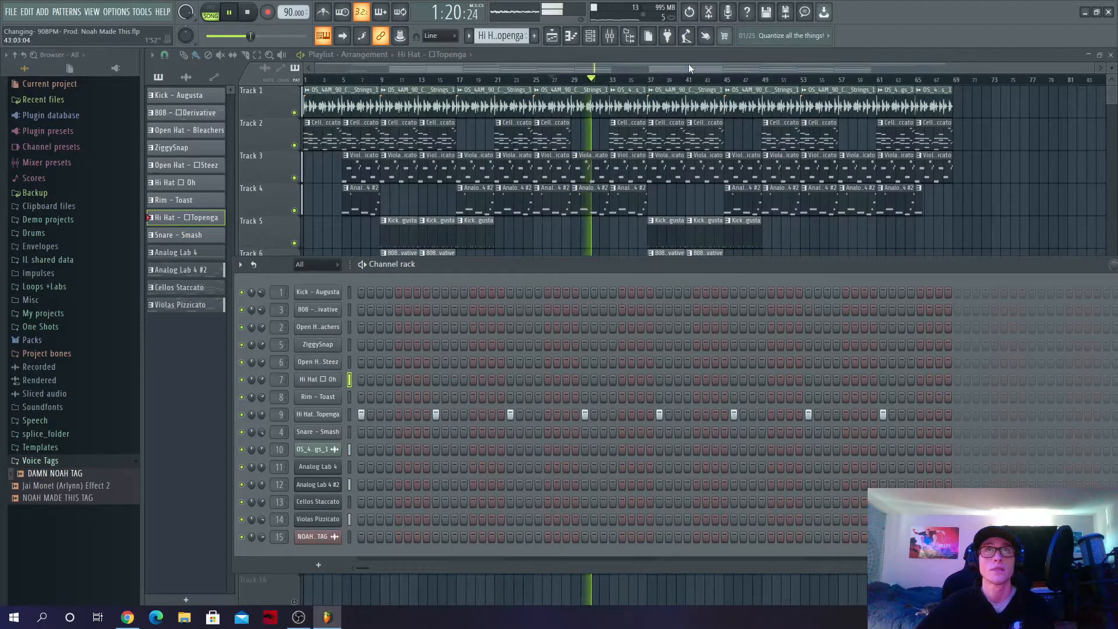
{"action": "key", "text": "F6"}
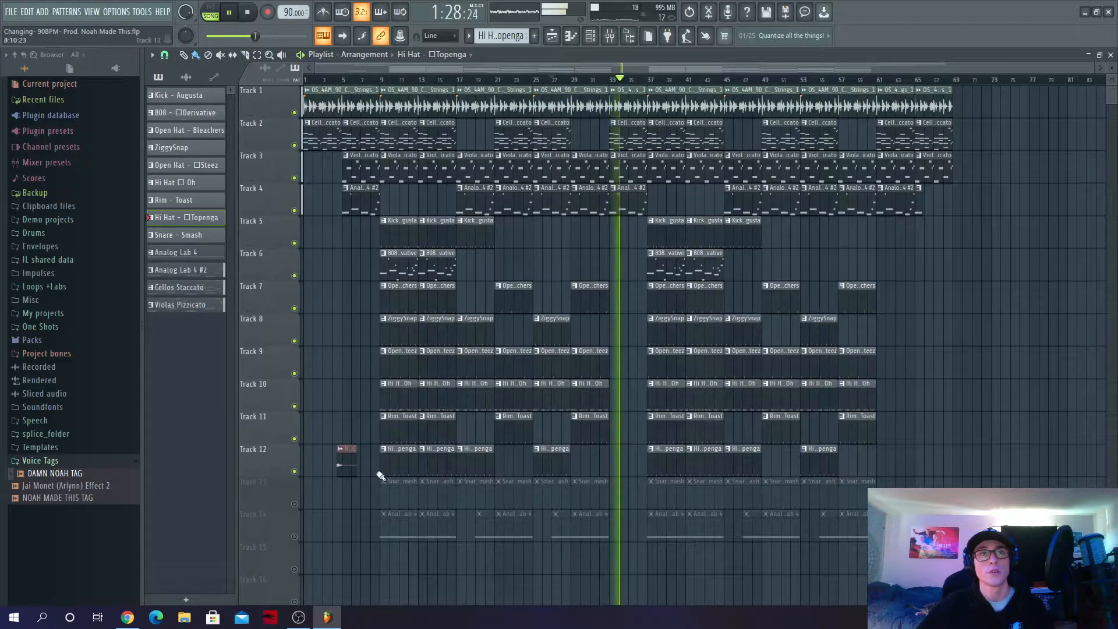
Step: Unmute Track 13 with the Snare - Smash clips in the playlist
{"action": "left_click", "coordinate": [294, 504]}
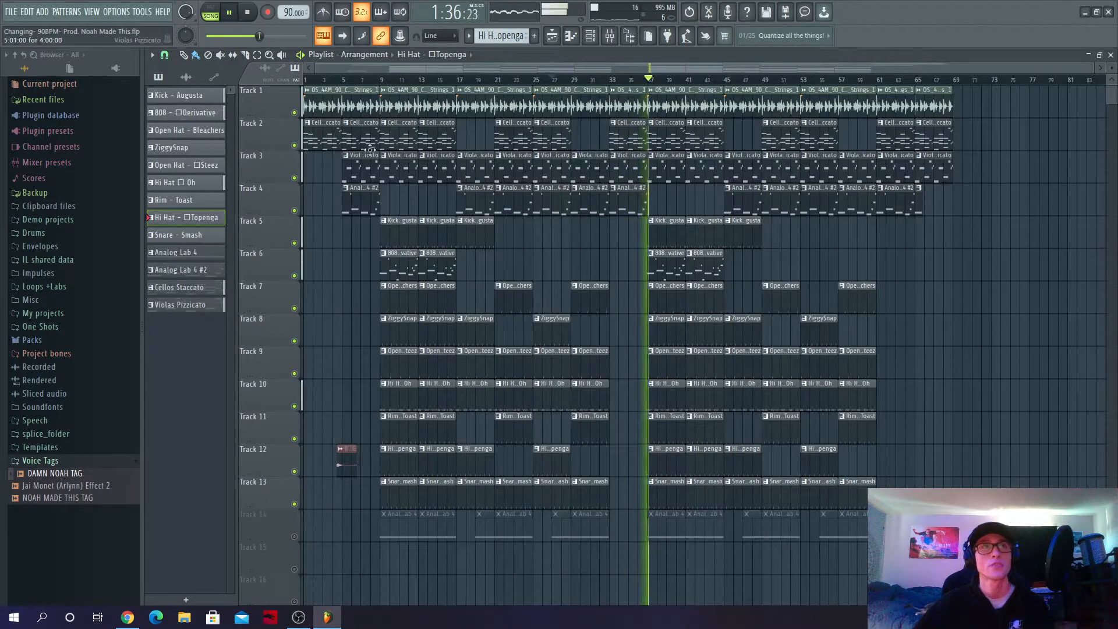
Step: Replay from about bar 9 and examine the Snare - Smash pattern and its sample settings in the Channel rack
{"action": "left_click", "coordinate": [379, 81]}
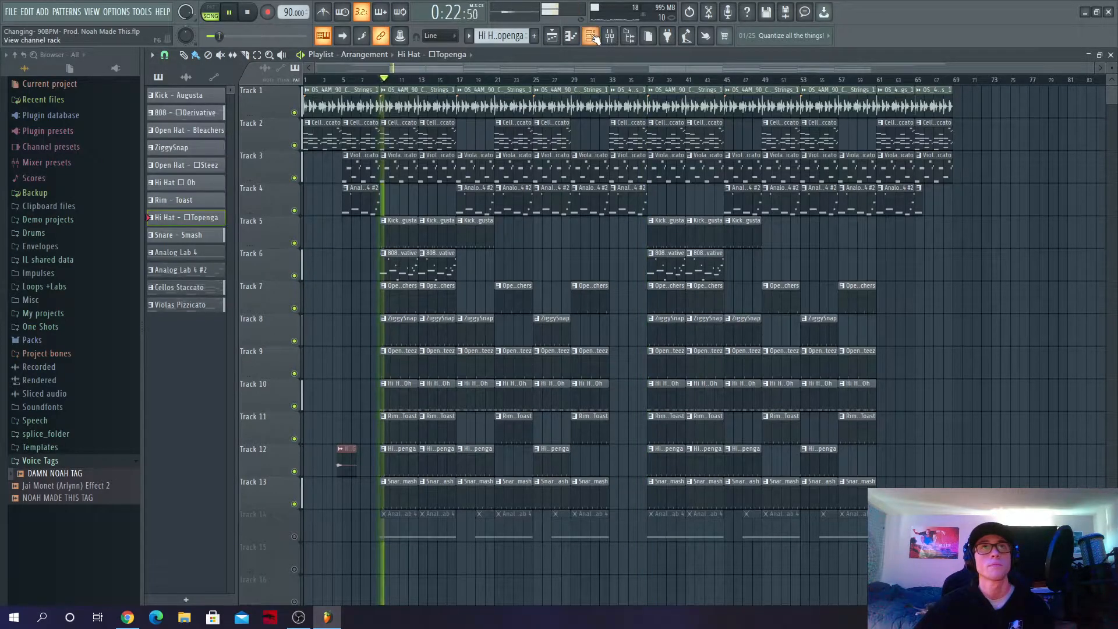
{"action": "left_click", "coordinate": [403, 489]}
{"action": "left_click", "coordinate": [591, 36]}
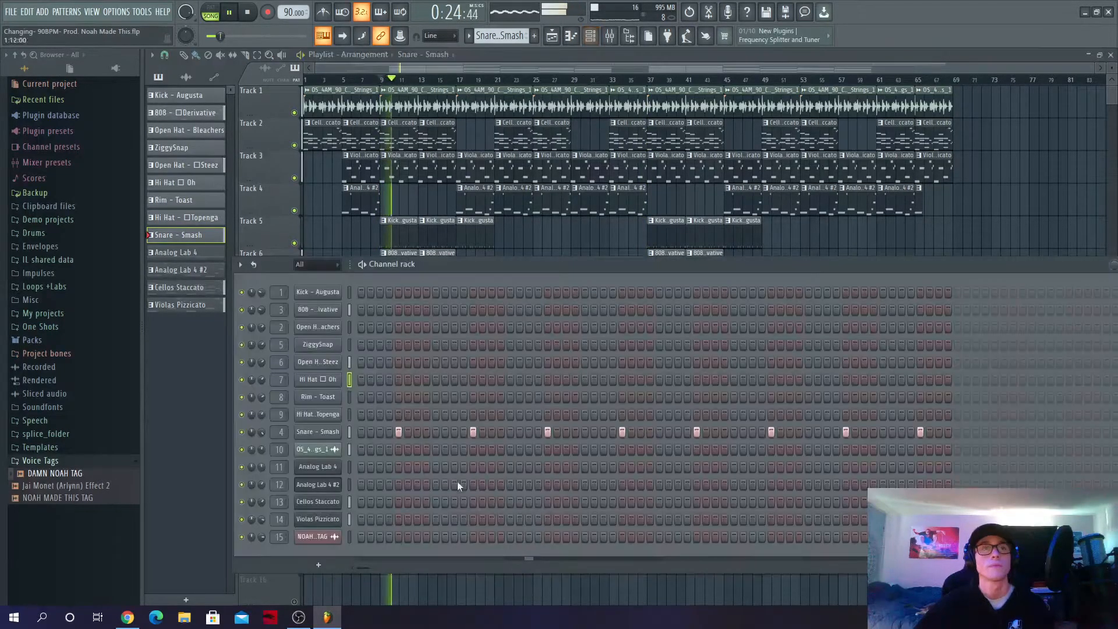
{"action": "left_click", "coordinate": [329, 432]}
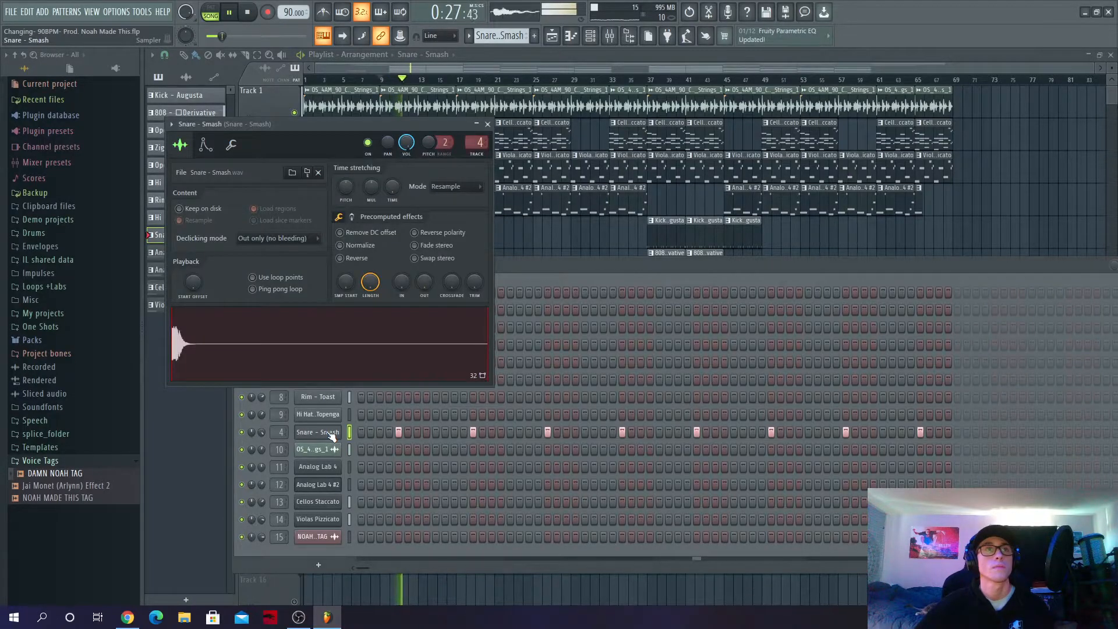
{"action": "left_click", "coordinate": [487, 124]}
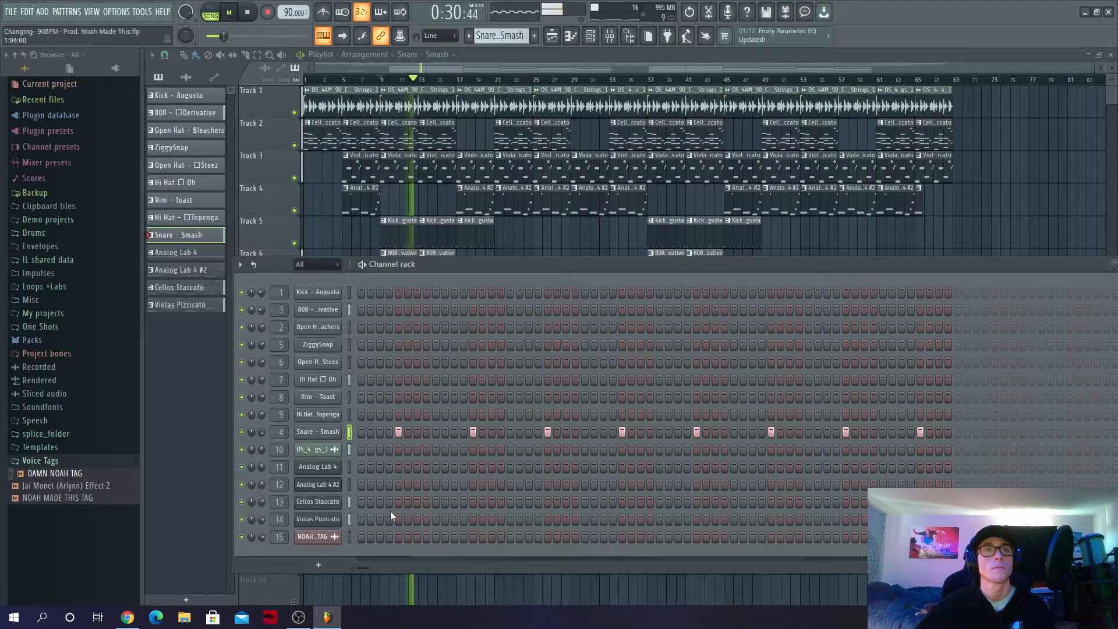
{"action": "left_click", "coordinate": [617, 54]}
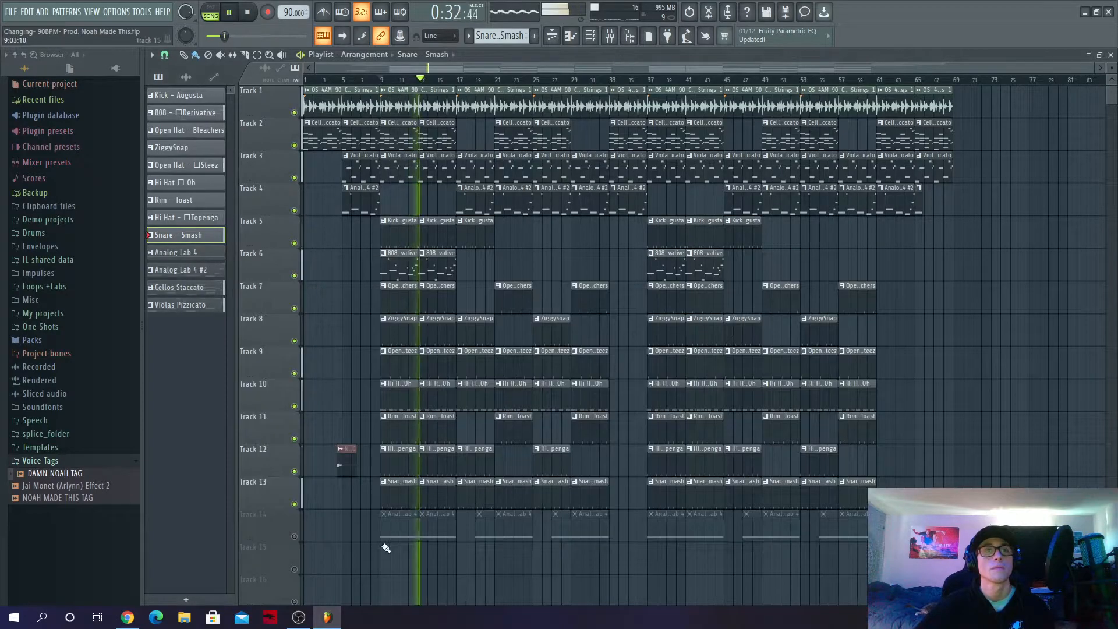
Step: Unmute Track 14 with the Analog Lab 4 clips and briefly check the Channel rack during playback
{"action": "left_click", "coordinate": [295, 537]}
{"action": "left_click", "coordinate": [590, 36]}
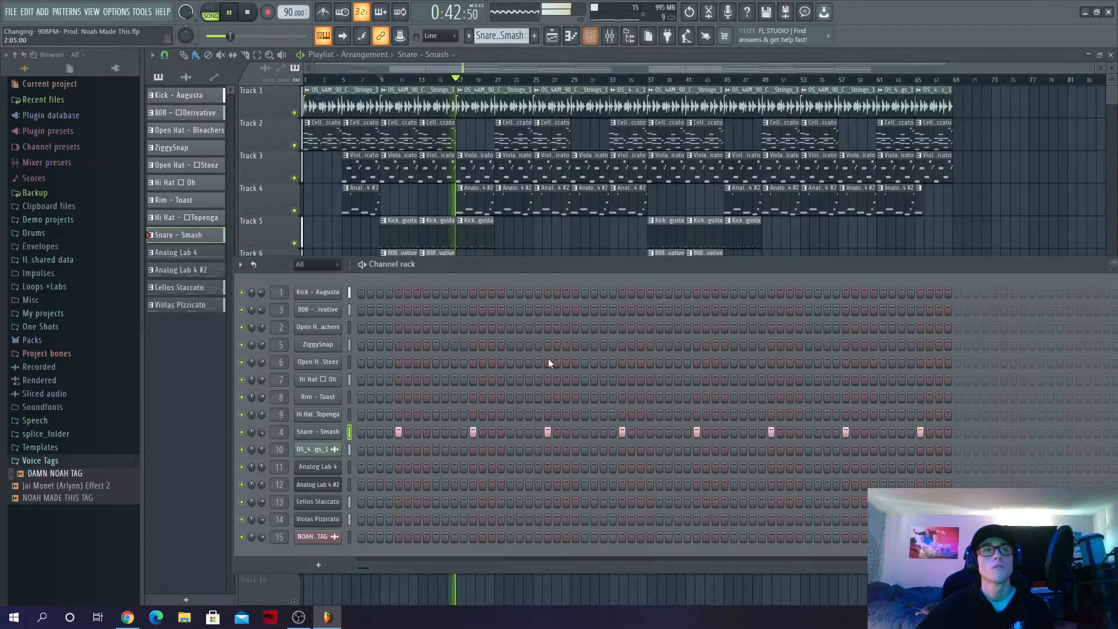
{"action": "left_click", "coordinate": [590, 36]}
Step: Play the Analog Lab 4 pattern on its own and examine its note in the Channel rack and its Noise Sequence preset
{"action": "key", "text": "KP_Add"}
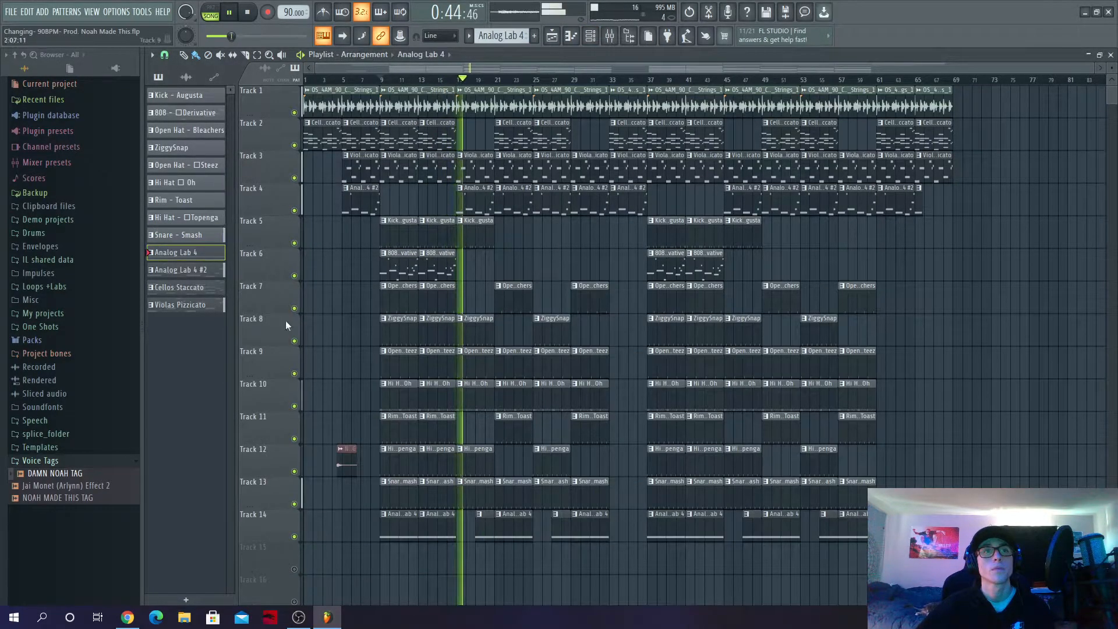
{"action": "left_click", "coordinate": [215, 12]}
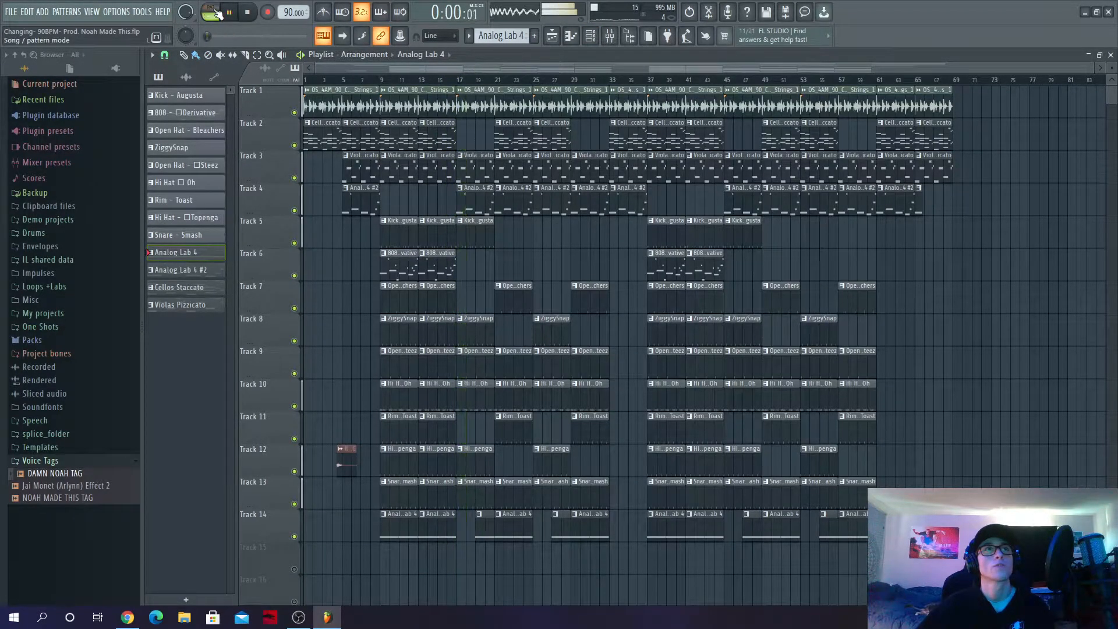
{"action": "left_click", "coordinate": [591, 38]}
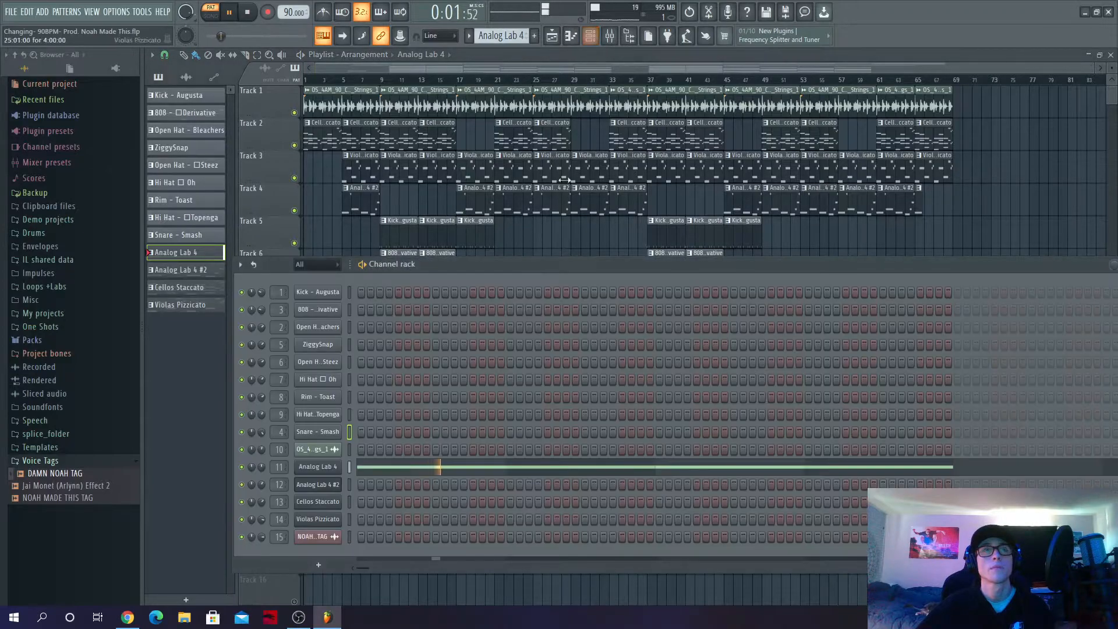
{"action": "left_click", "coordinate": [320, 468]}
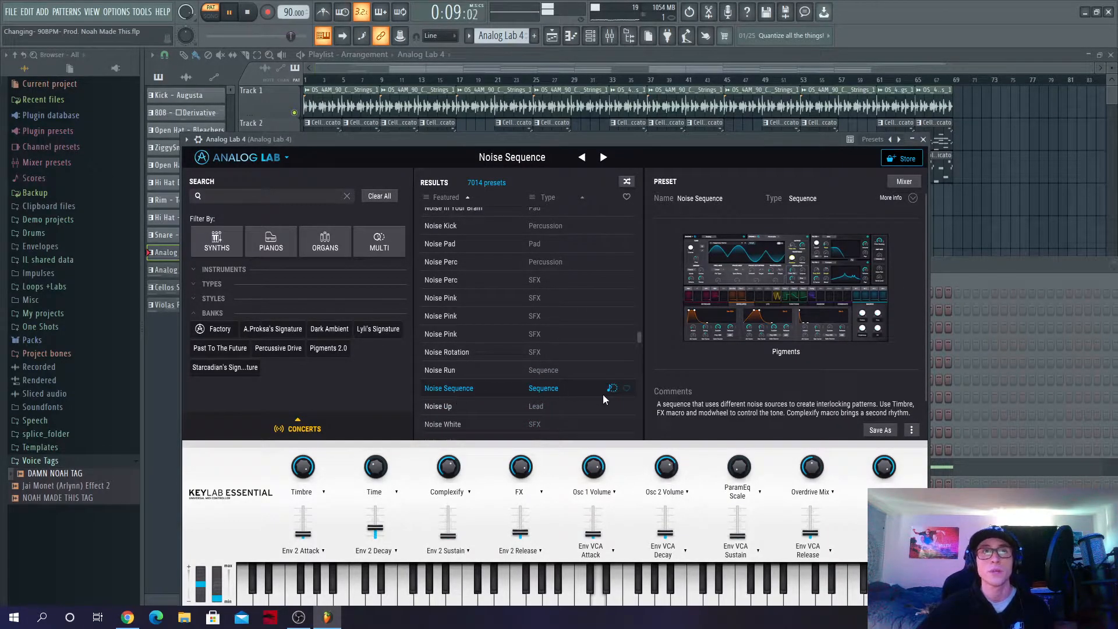
{"action": "left_click", "coordinate": [922, 140]}
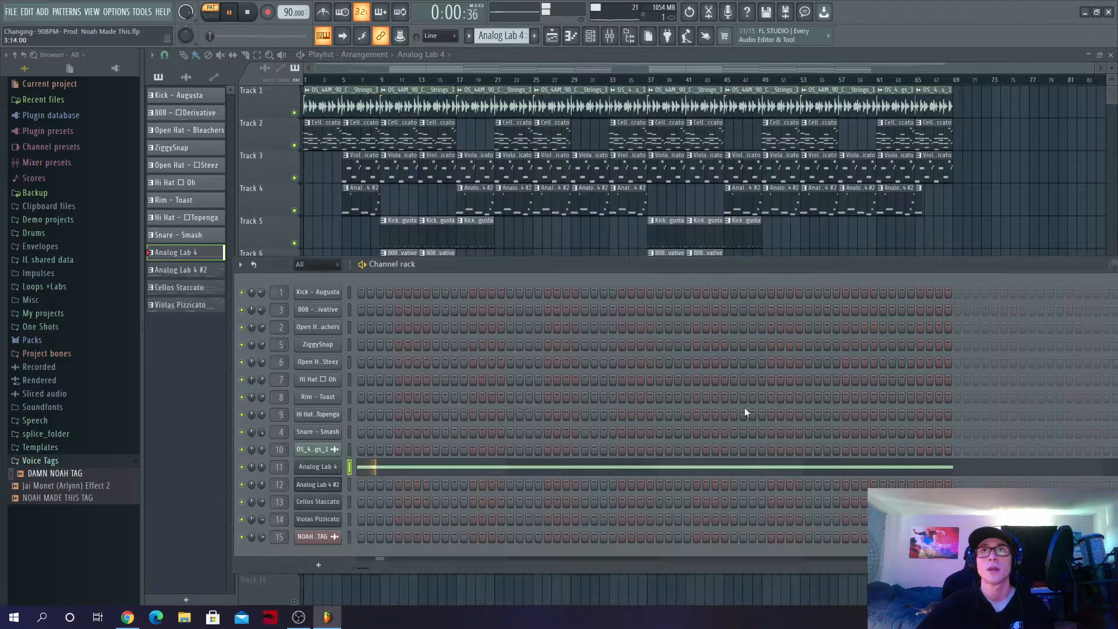
{"action": "key", "text": "F6"}
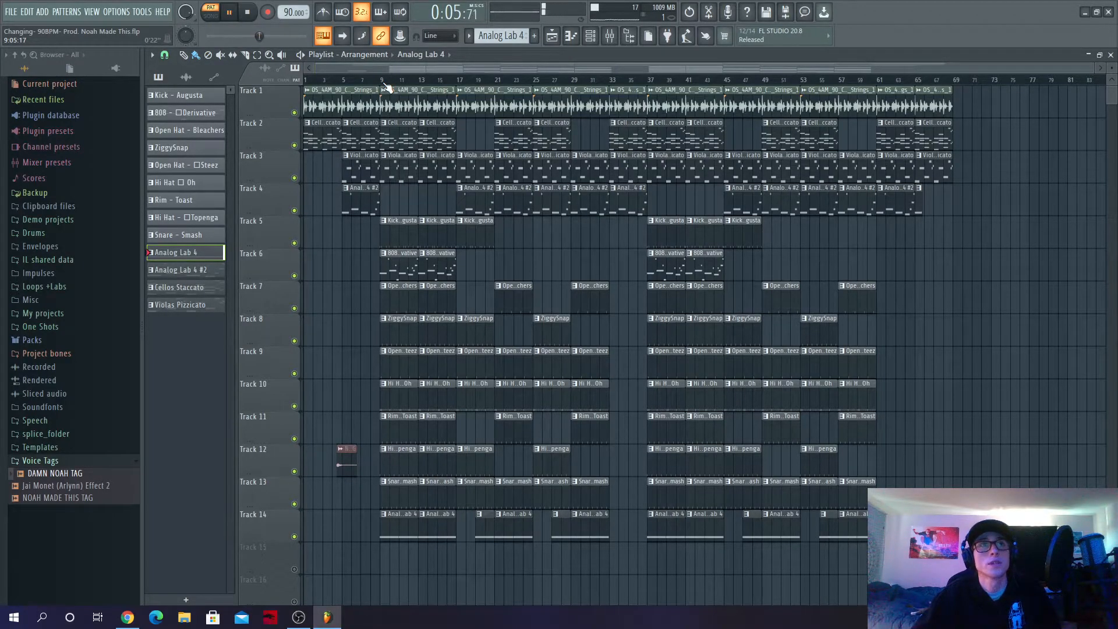
Step: Switch back to song playback and inspect the Master track's effect slots in the mixer
{"action": "key", "text": "l"}
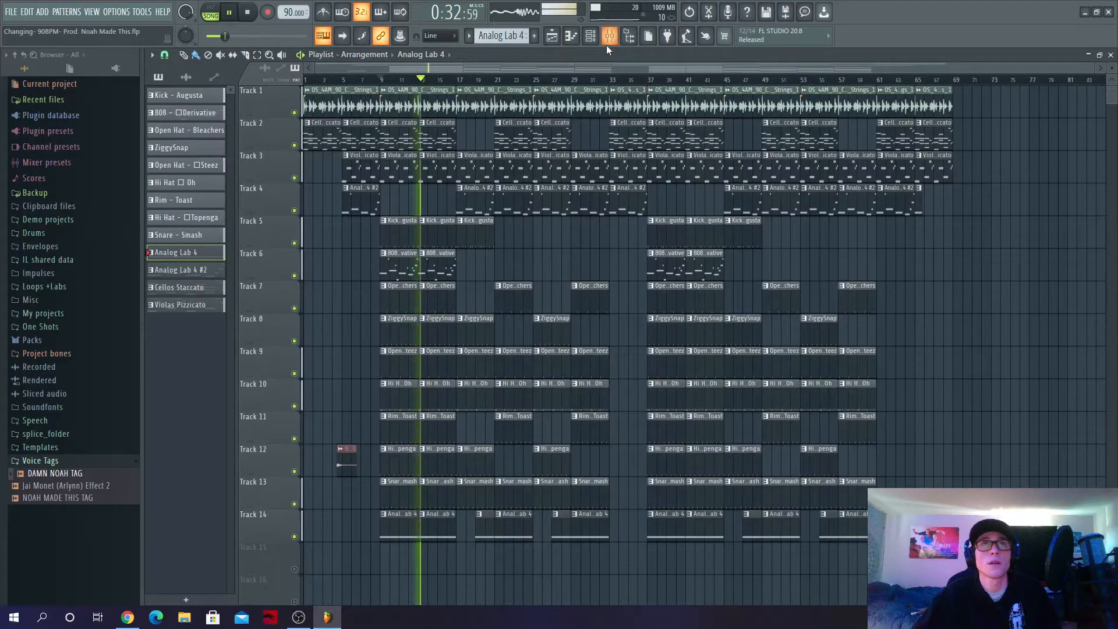
{"action": "left_click", "coordinate": [590, 39]}
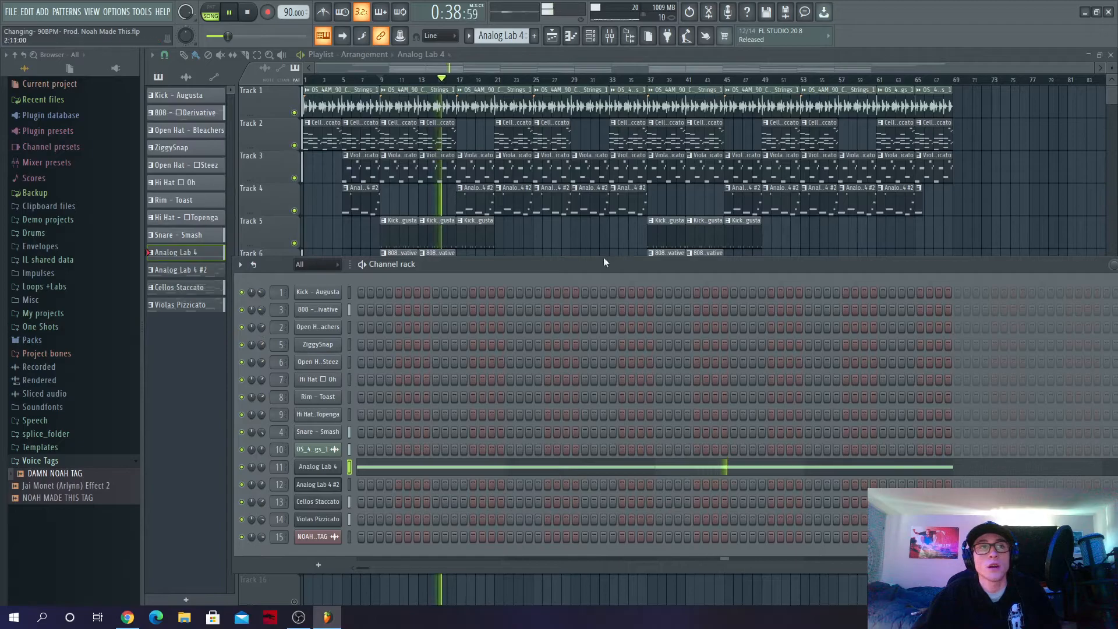
{"action": "left_click", "coordinate": [609, 42]}
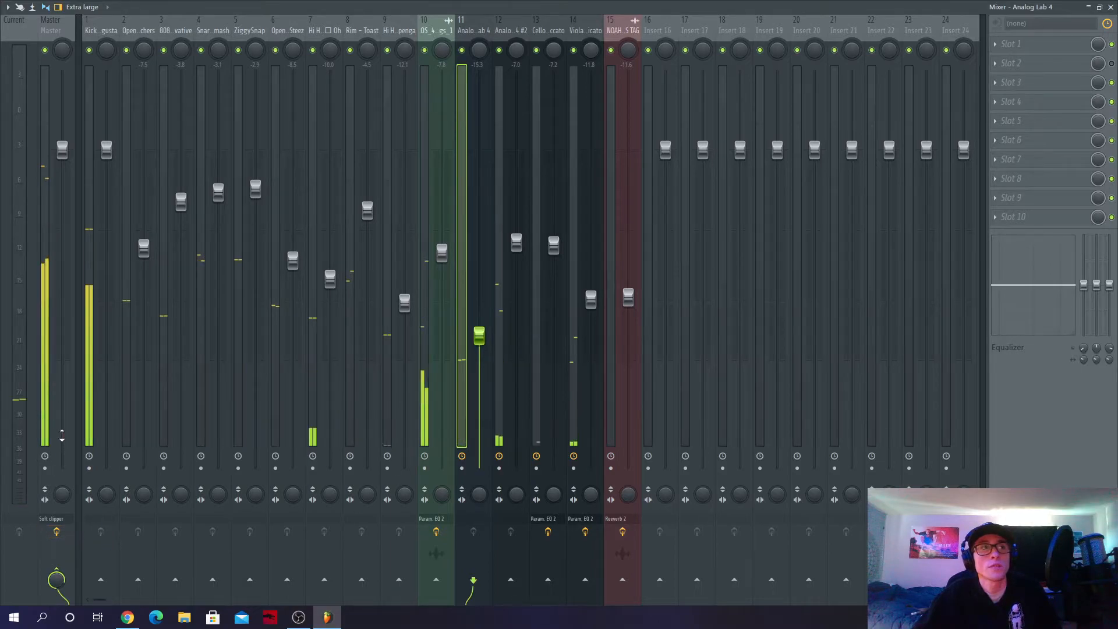
{"action": "left_click", "coordinate": [62, 436]}
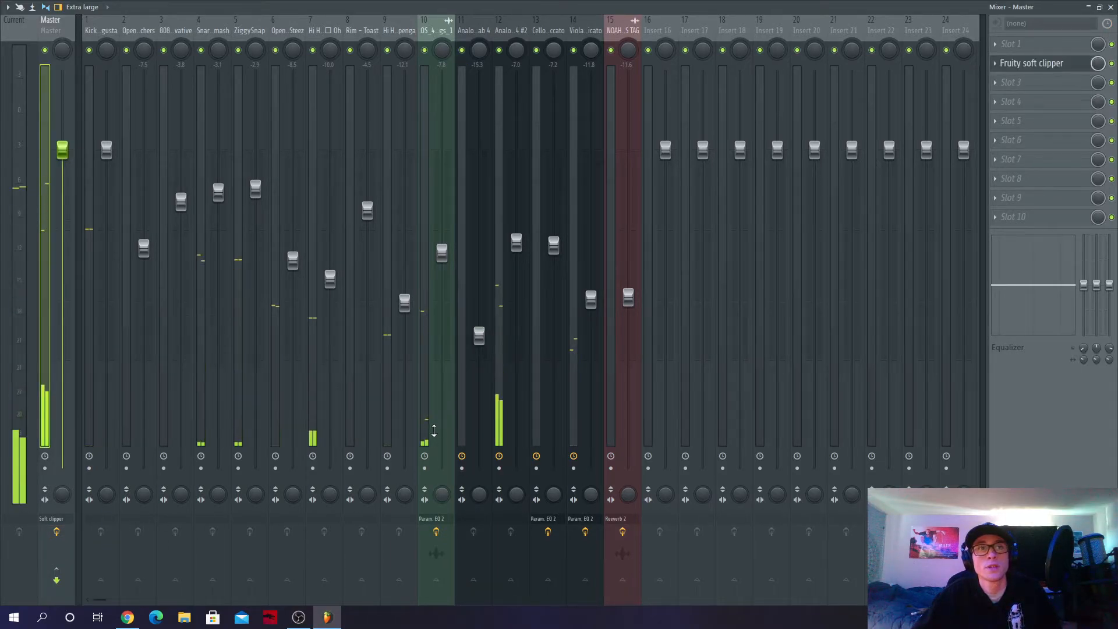
Step: Inspect the Fruity parametric EQ 2 curve on the OS_4AM_90_Chords mixer insert, then close the EQ and mixer
{"action": "left_click", "coordinate": [436, 433]}
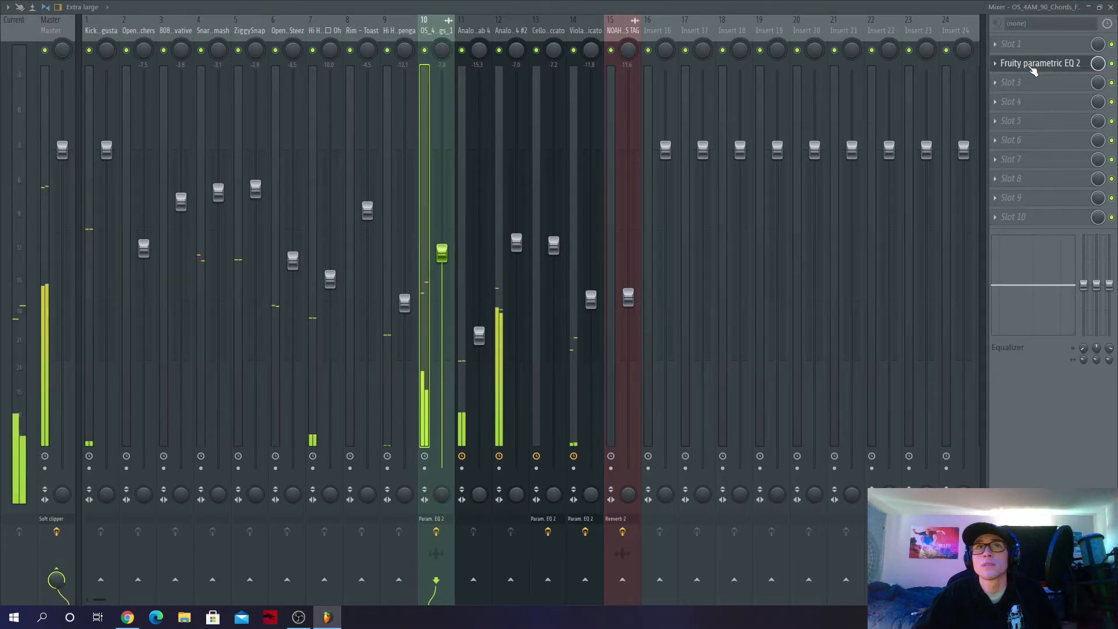
{"action": "left_click", "coordinate": [1099, 7]}
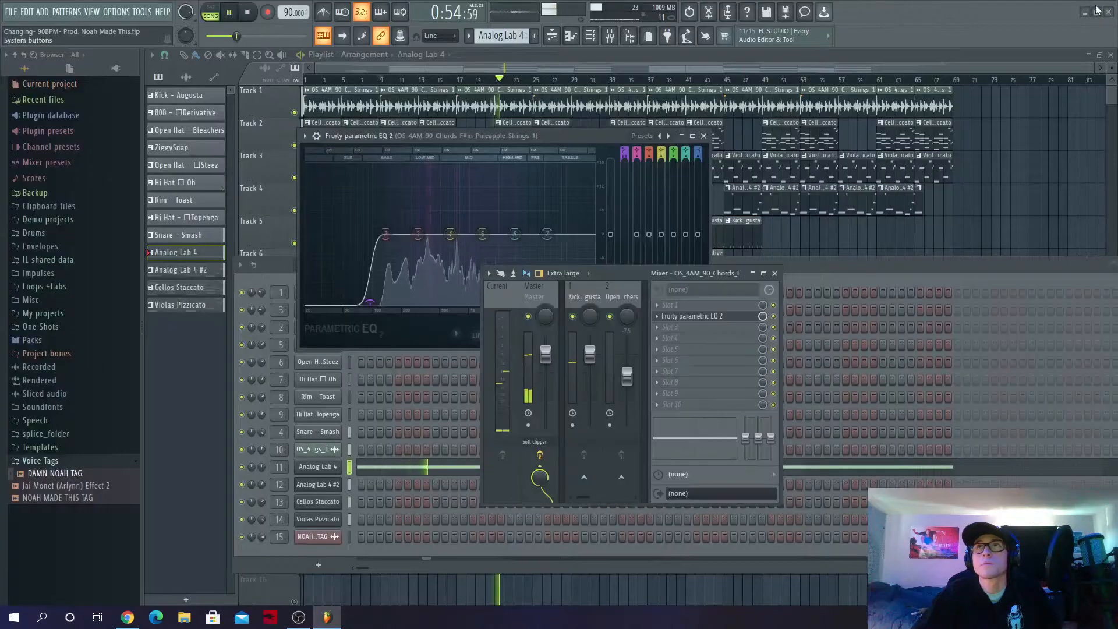
{"action": "left_click", "coordinate": [775, 273]}
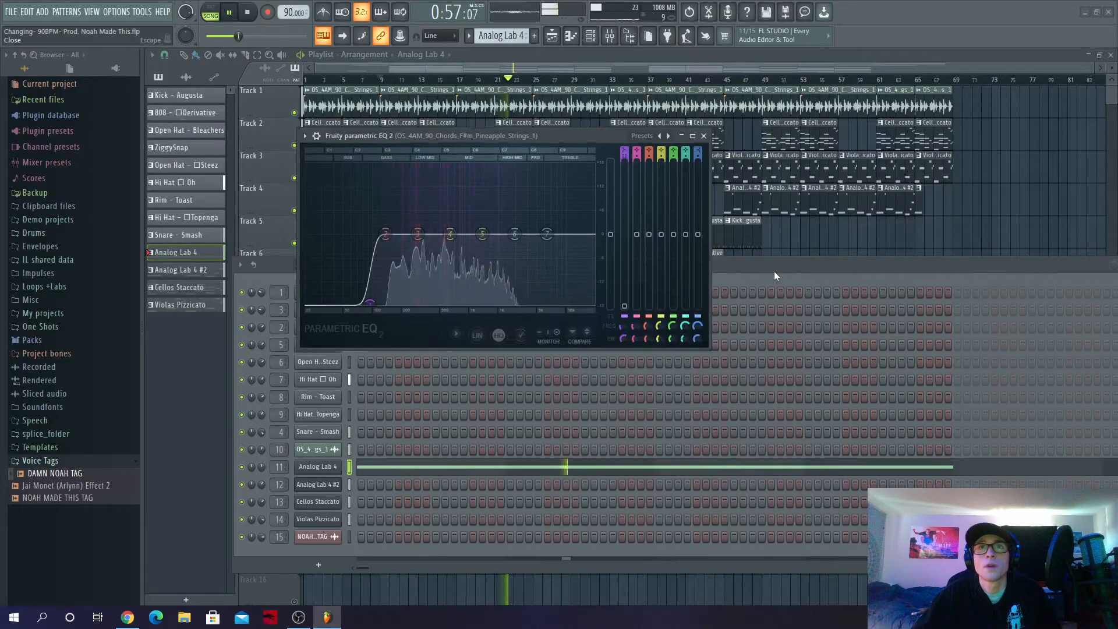
{"action": "left_click", "coordinate": [703, 136]}
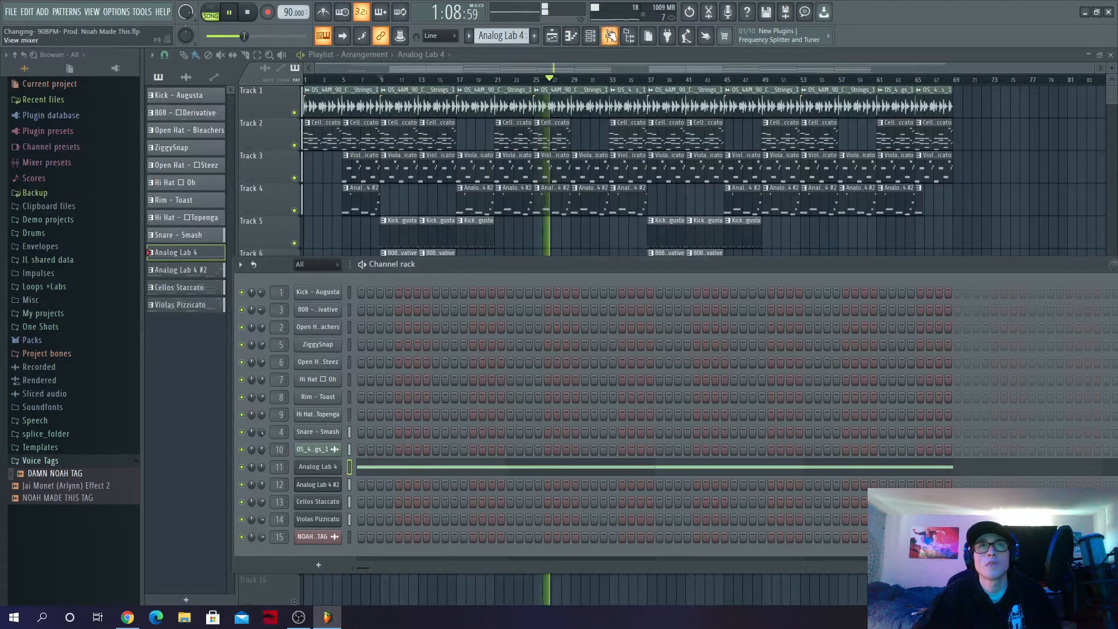
Step: Review the levels of all inserts in the maximized mixer, then close it and the Channel rack to return to the full playlist
{"action": "left_click", "coordinate": [611, 36]}
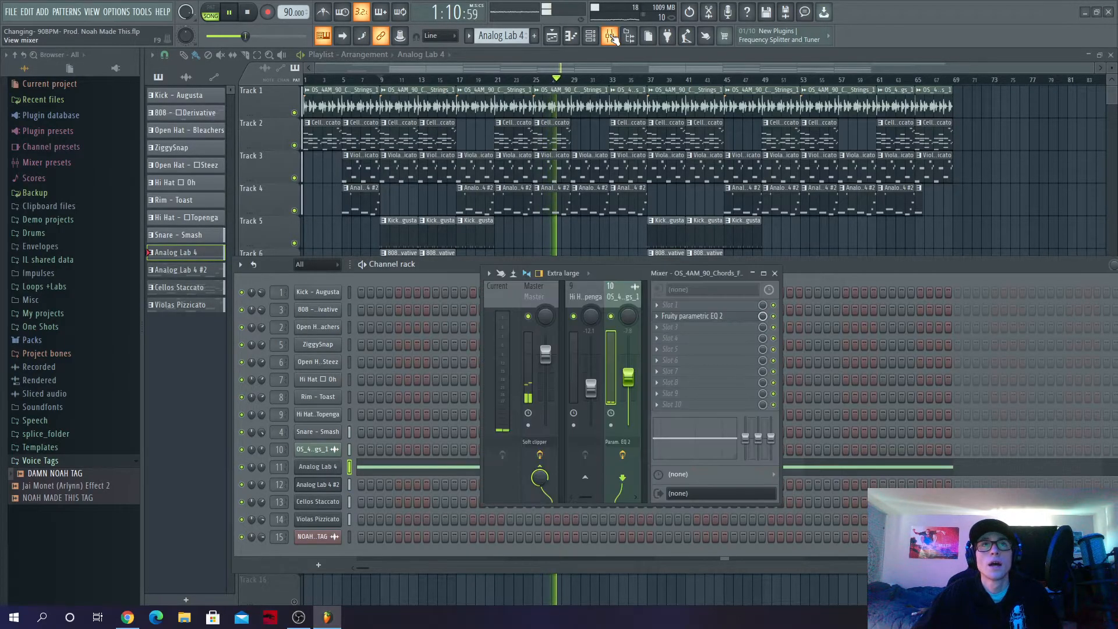
{"action": "left_click", "coordinate": [764, 273]}
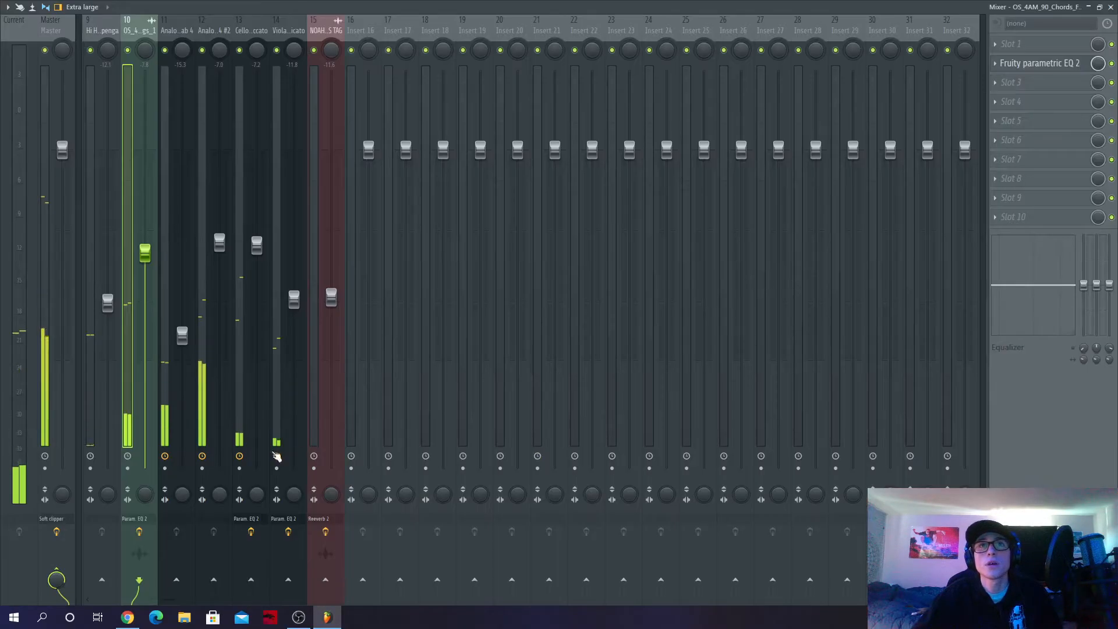
{"action": "left_click_drag", "start_coordinate": [173, 600], "coordinate": [74, 600]}
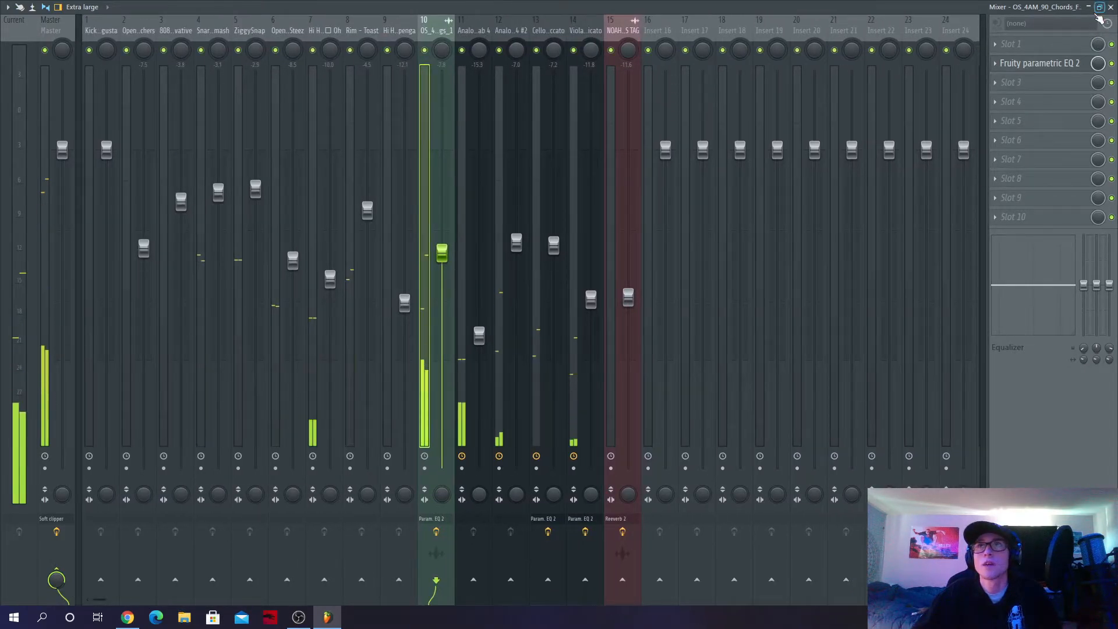
{"action": "left_click", "coordinate": [1099, 7]}
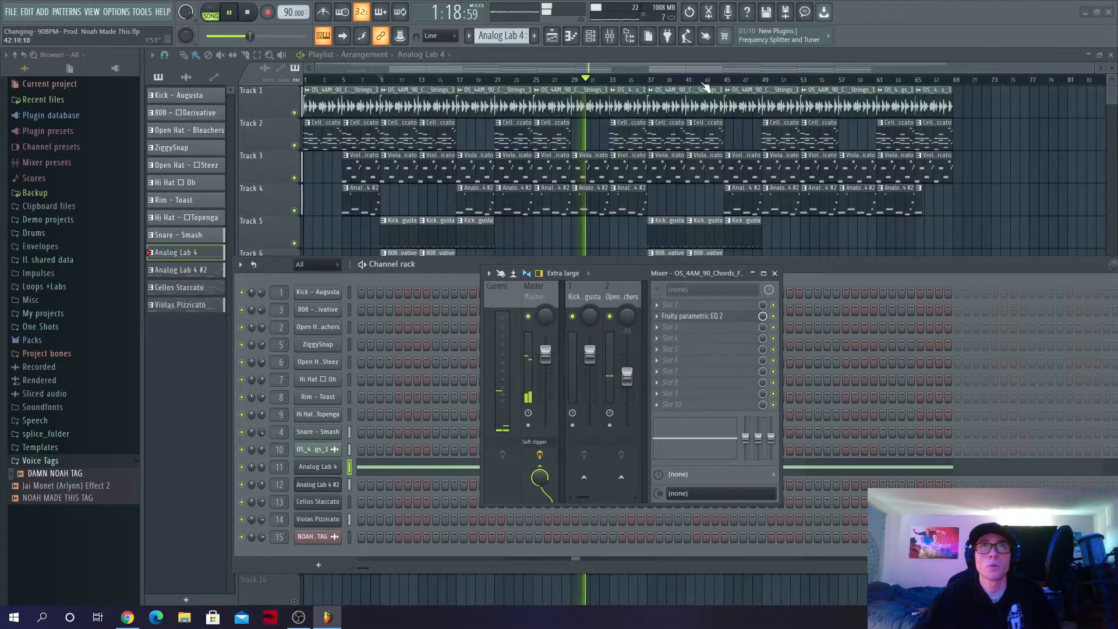
{"action": "left_click", "coordinate": [775, 273]}
{"action": "key", "text": "F6"}
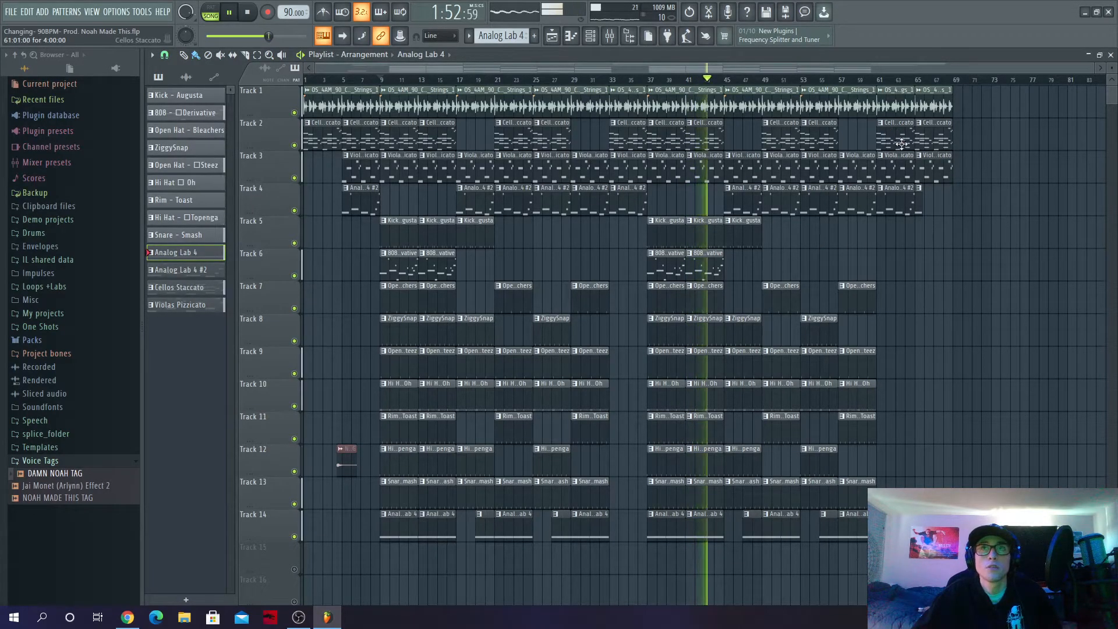
Step: Listen to the arrangement's sections by replaying from about bar 61, bar 33 and bar 8
{"action": "left_click", "coordinate": [882, 81]}
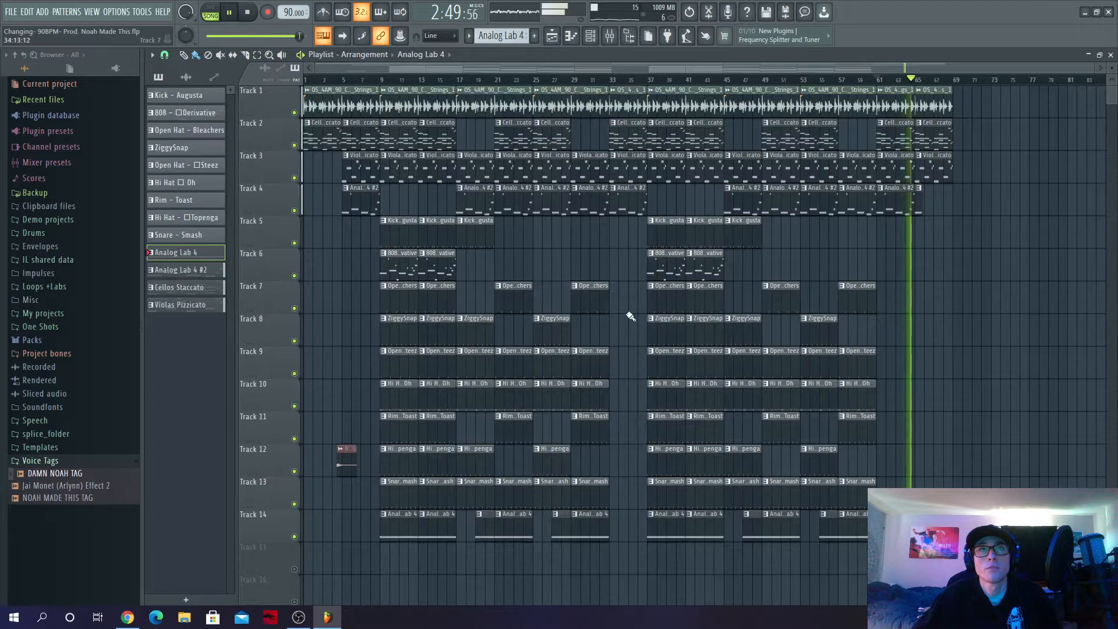
{"action": "left_click", "coordinate": [611, 81]}
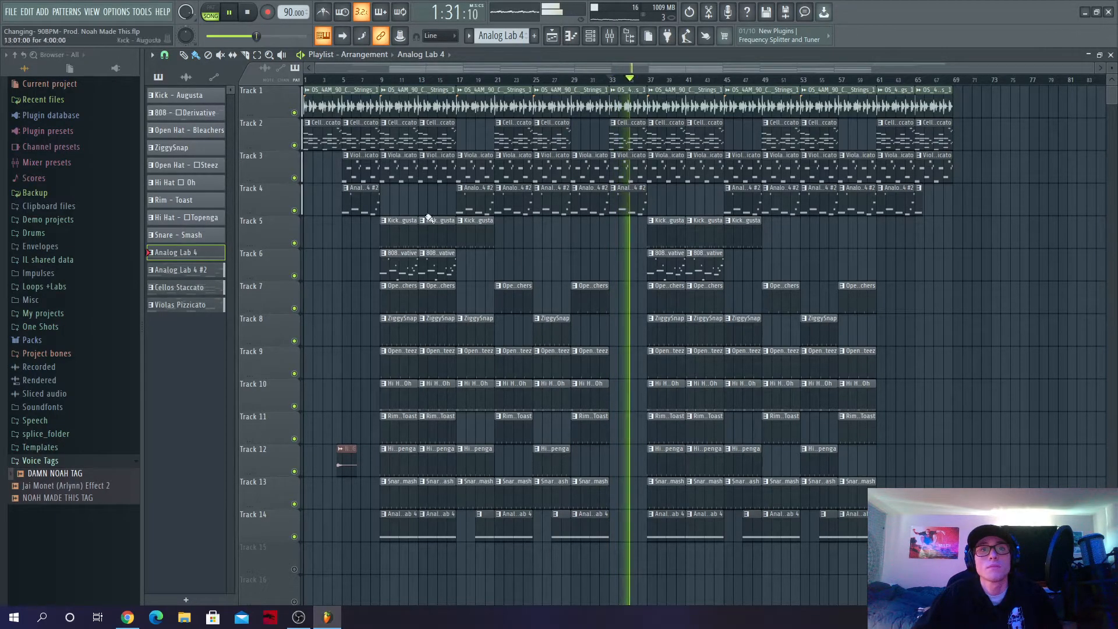
{"action": "left_click", "coordinate": [372, 84]}
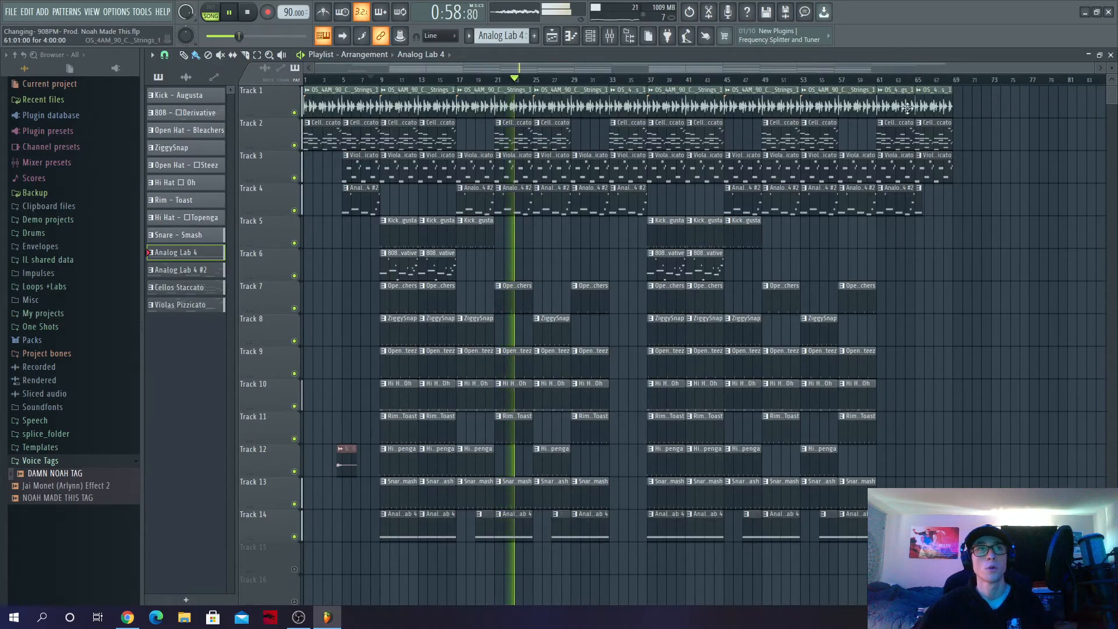
Step: Select the Rim - Toast pattern and briefly check the mixer during playback
{"action": "mouse_move", "coordinate": [1094, 68]}
{"action": "left_mouse_down"}
{"action": "mouse_move", "coordinate": [866, 68]}
{"action": "mouse_move", "coordinate": [1087, 68]}
{"action": "left_mouse_up"}
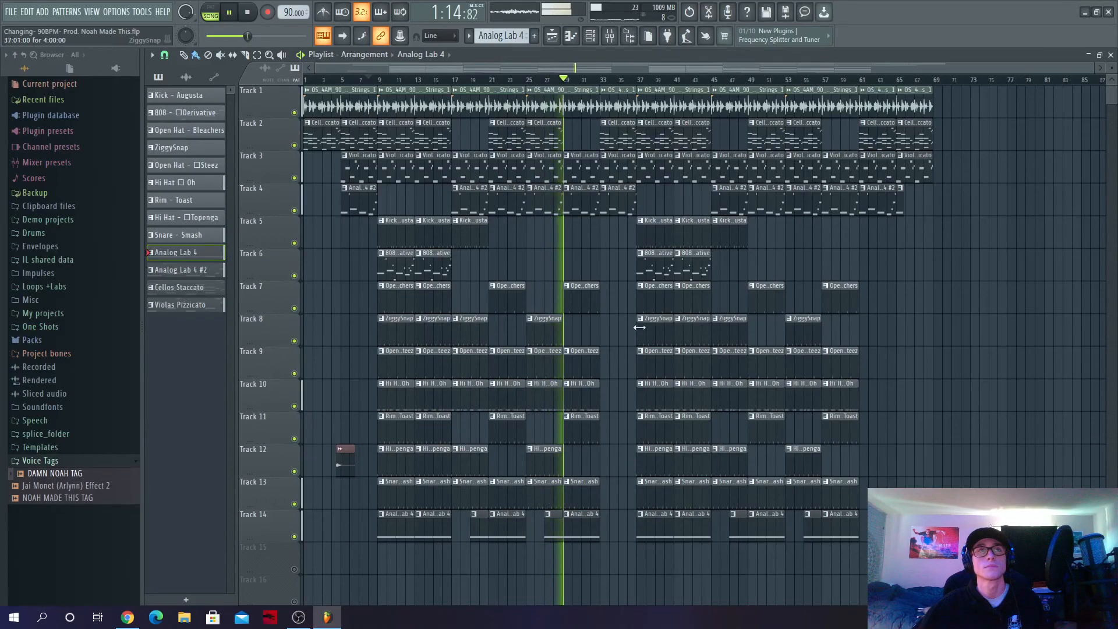
{"action": "left_click", "coordinate": [203, 201]}
{"action": "left_click", "coordinate": [608, 37]}
{"action": "left_click", "coordinate": [608, 37]}
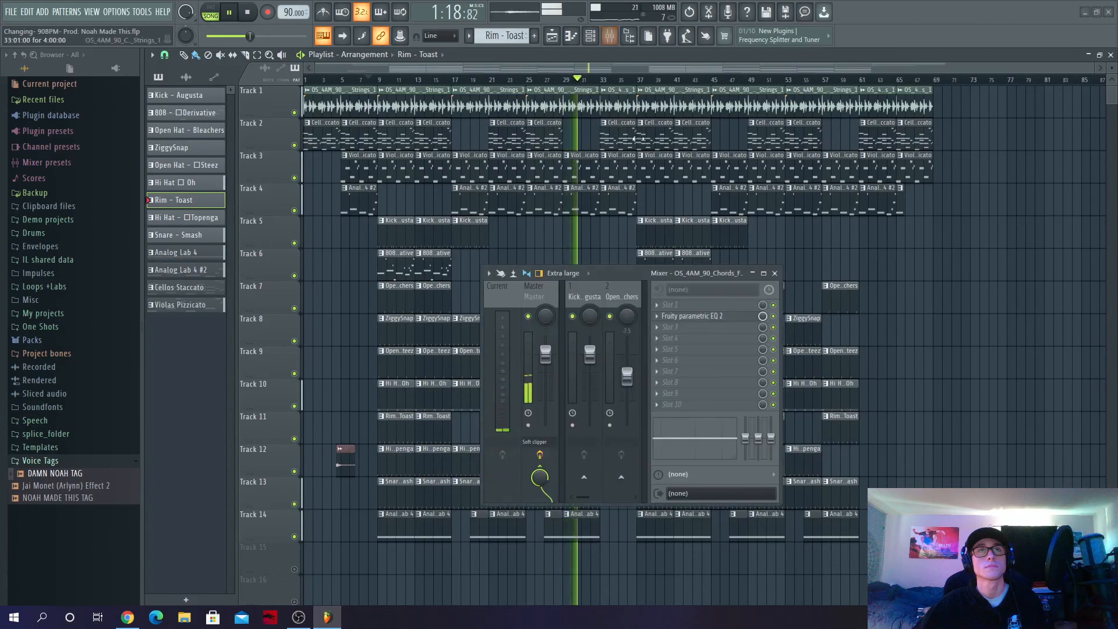
{"action": "left_click", "coordinate": [774, 273]}
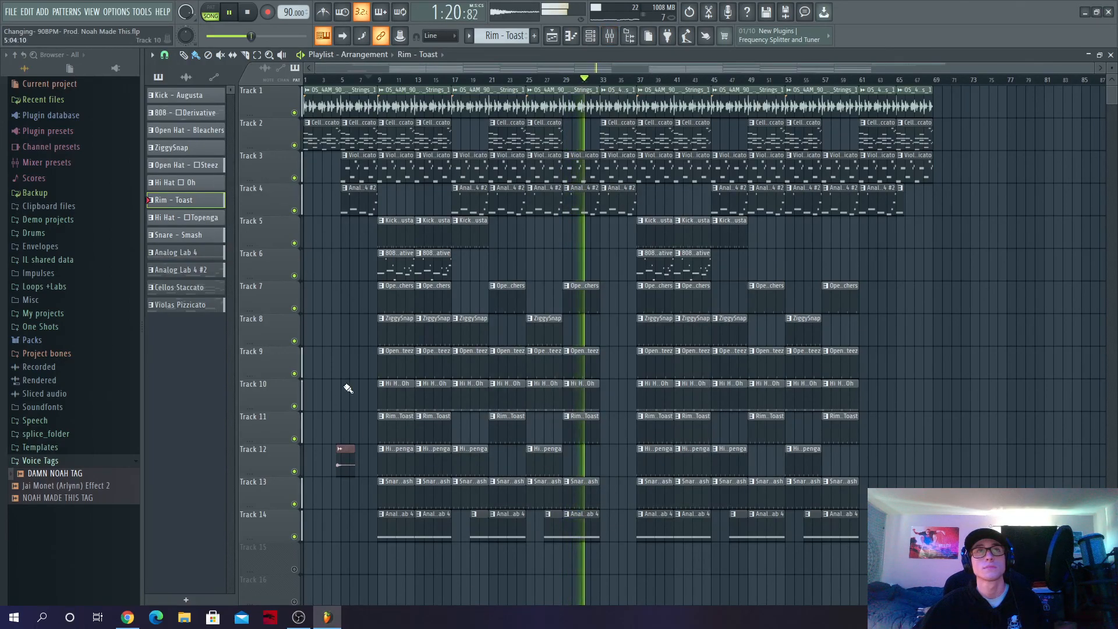